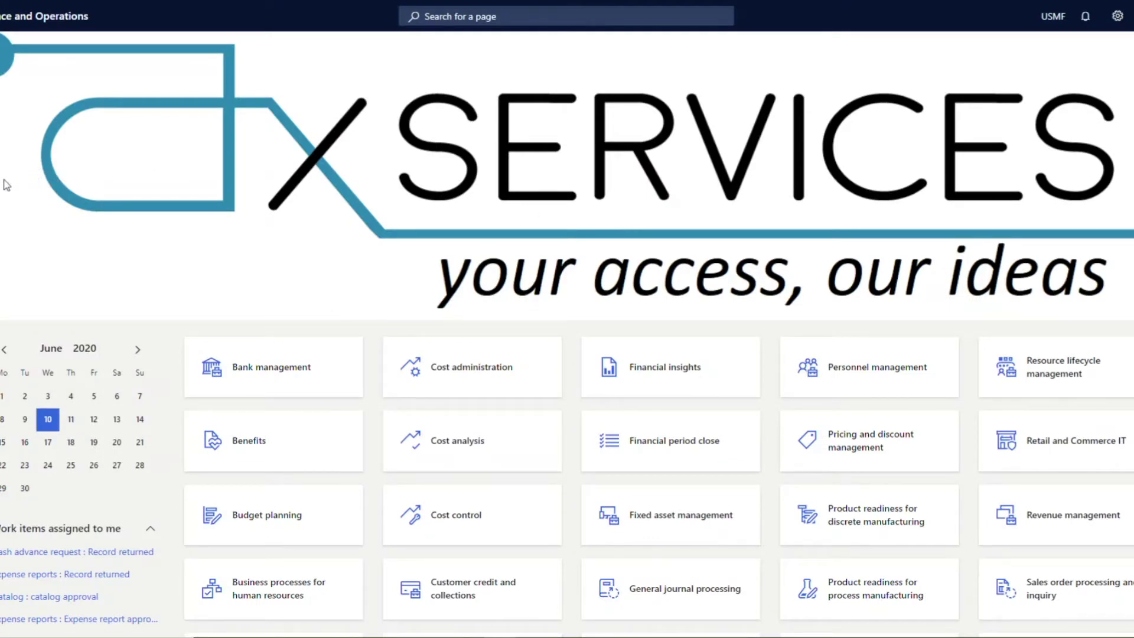
Step: Open the Contoso Europe customer record from the All customers list in Accounts receivable
{"action": "left_click", "coordinate": [0, 44]}
{"action": "left_click", "coordinate": [23, 235]}
{"action": "left_click", "coordinate": [156, 110]}
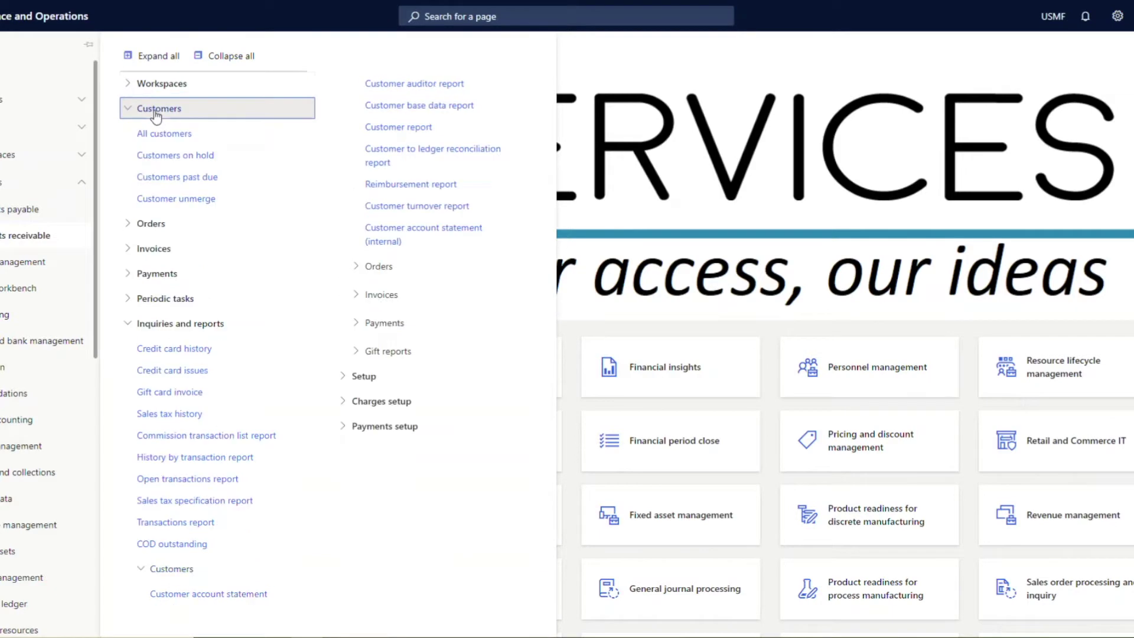
{"action": "left_click", "coordinate": [157, 134]}
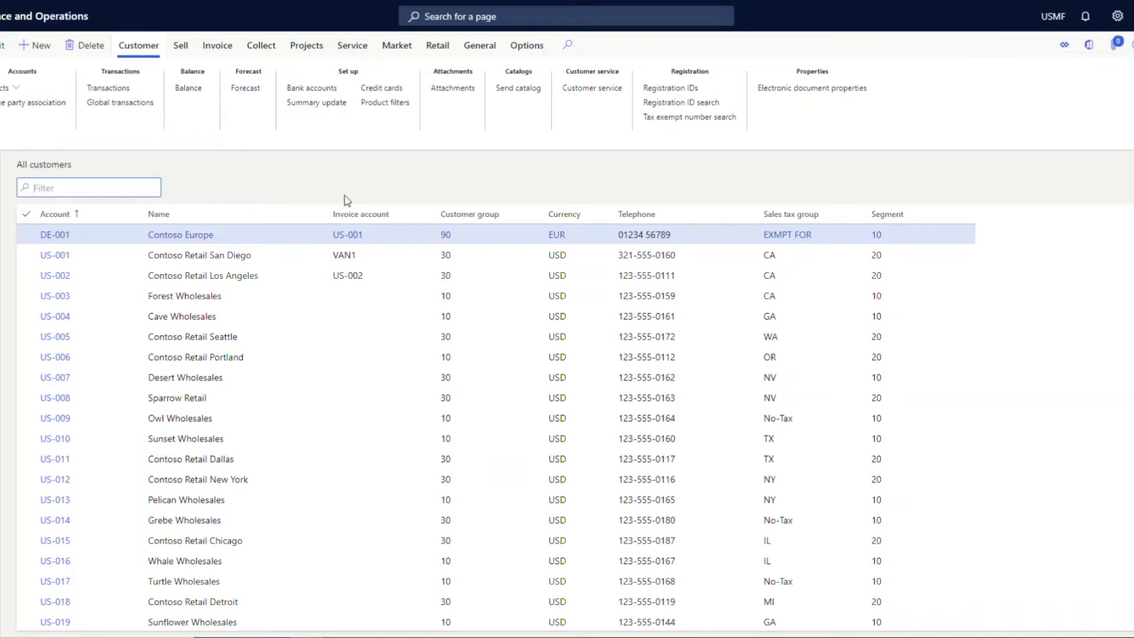
{"action": "left_click", "coordinate": [53, 235]}
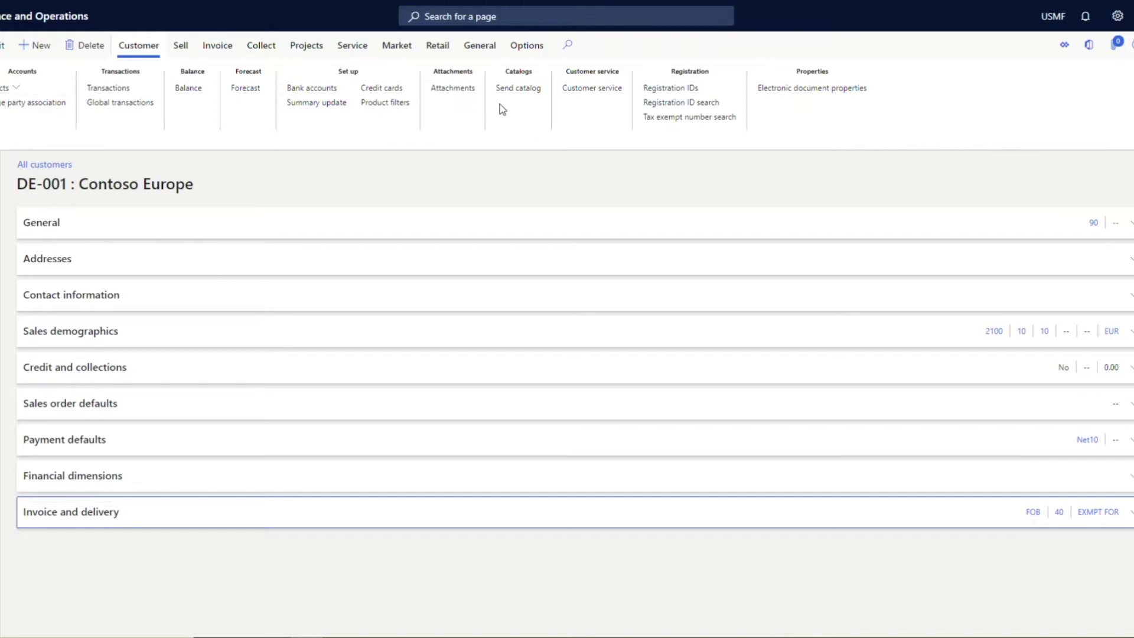
Step: Review the General details and the Addresses section of the Contoso Europe customer record
{"action": "left_click", "coordinate": [66, 232]}
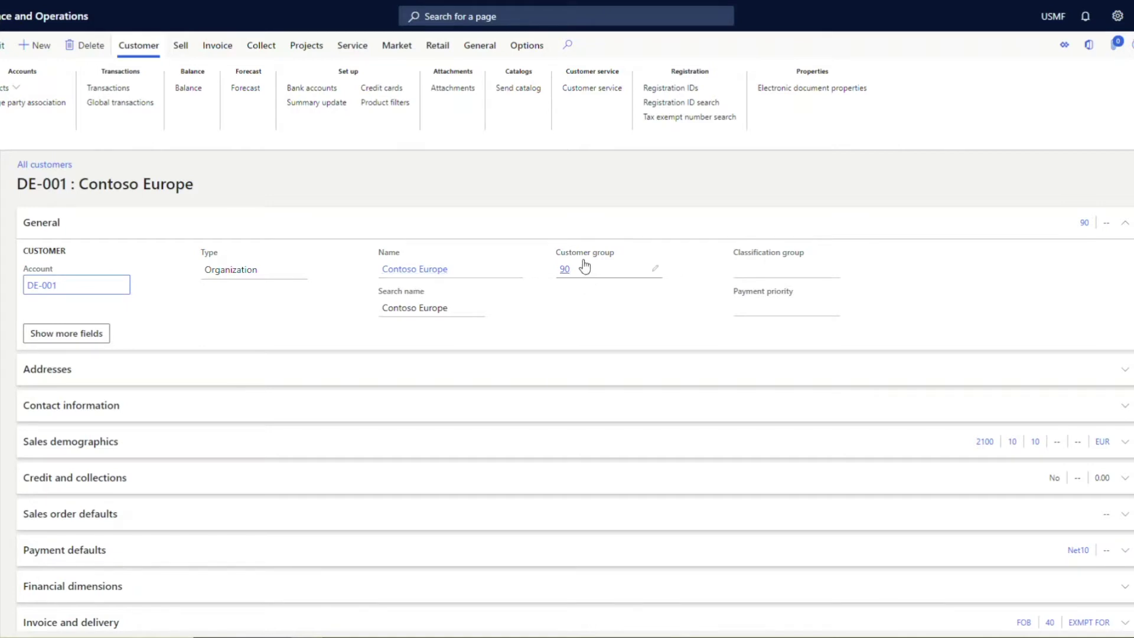
{"action": "left_click", "coordinate": [34, 231]}
{"action": "left_click", "coordinate": [44, 267]}
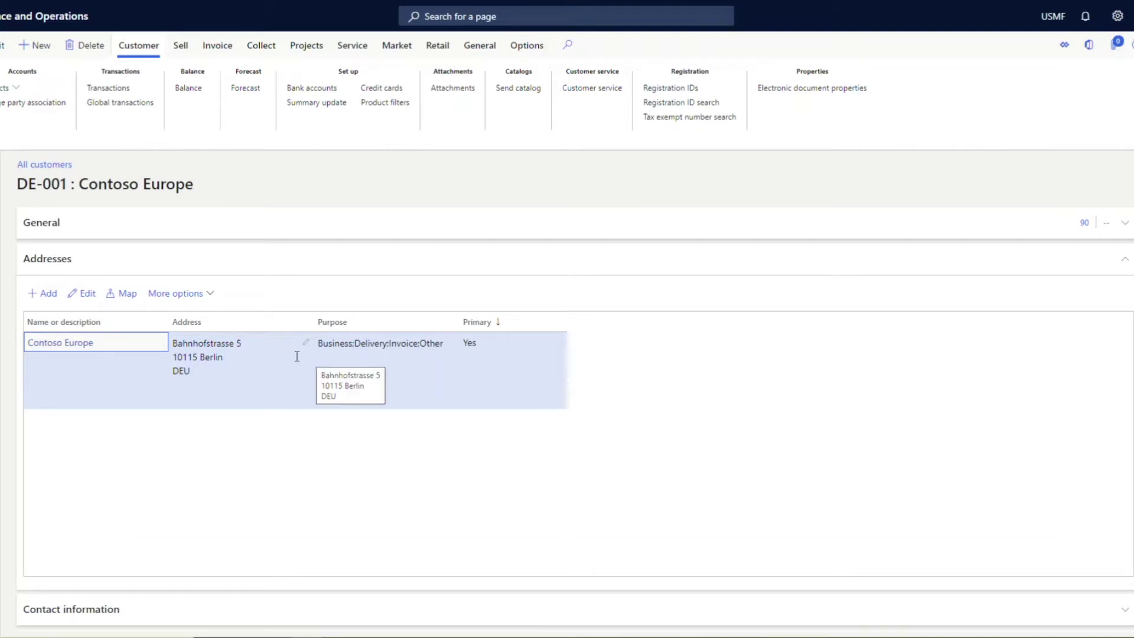
{"action": "left_click", "coordinate": [63, 267]}
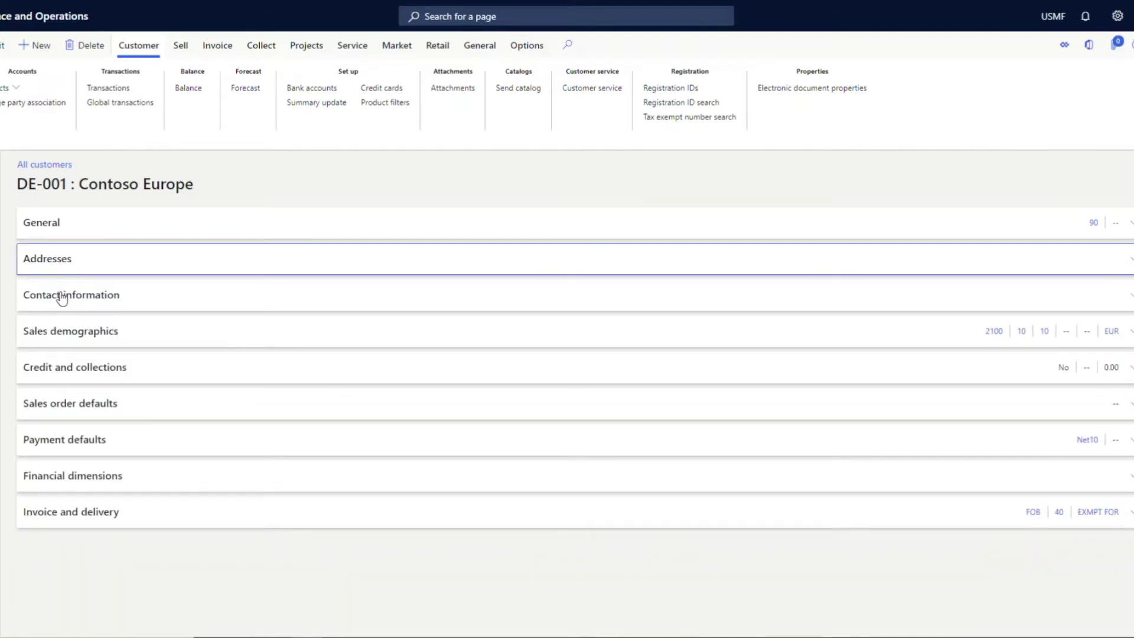
Step: Examine the customer's contact information and sales demographics, including the currency
{"action": "left_click", "coordinate": [62, 293]}
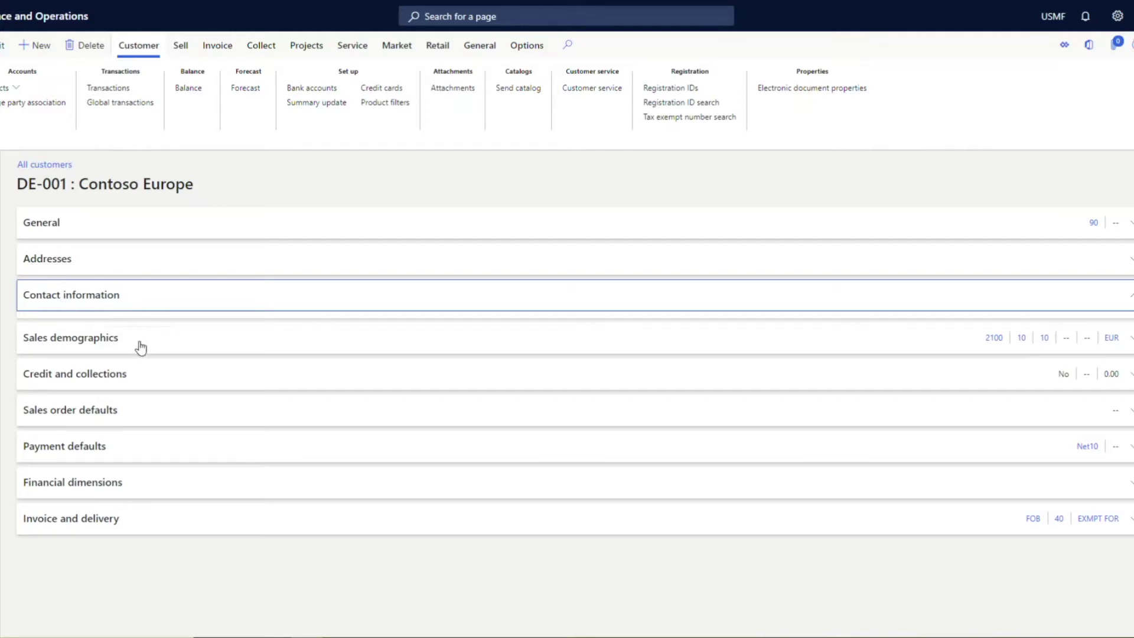
{"action": "left_click", "coordinate": [79, 341]}
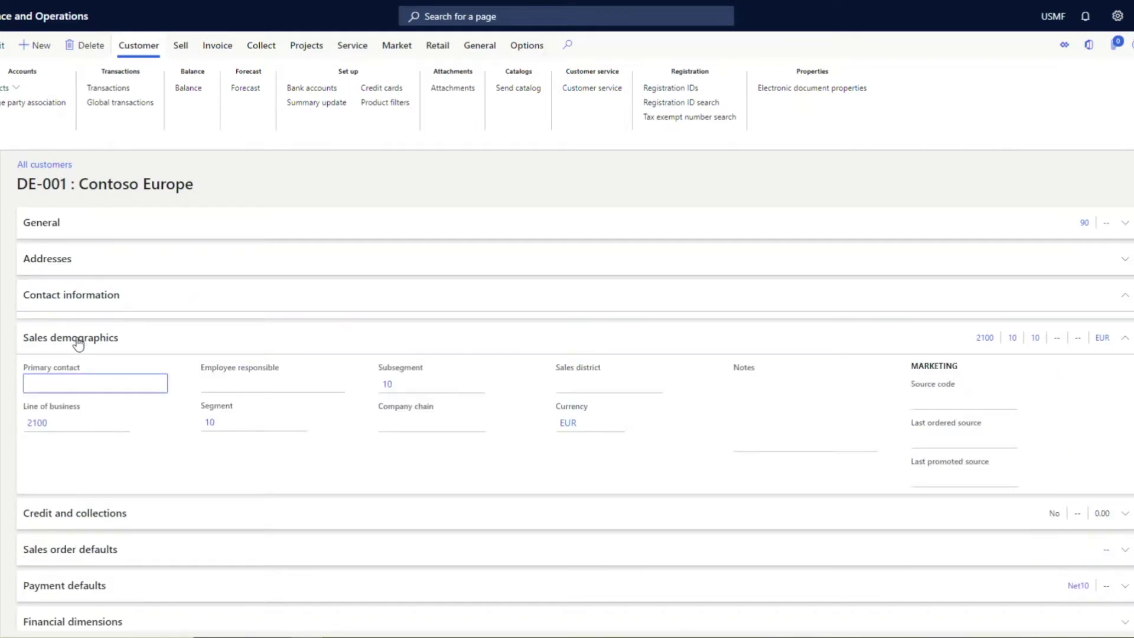
{"action": "scroll", "coordinate": [166, 366], "scroll_direction": "down", "scroll_amount": 3}
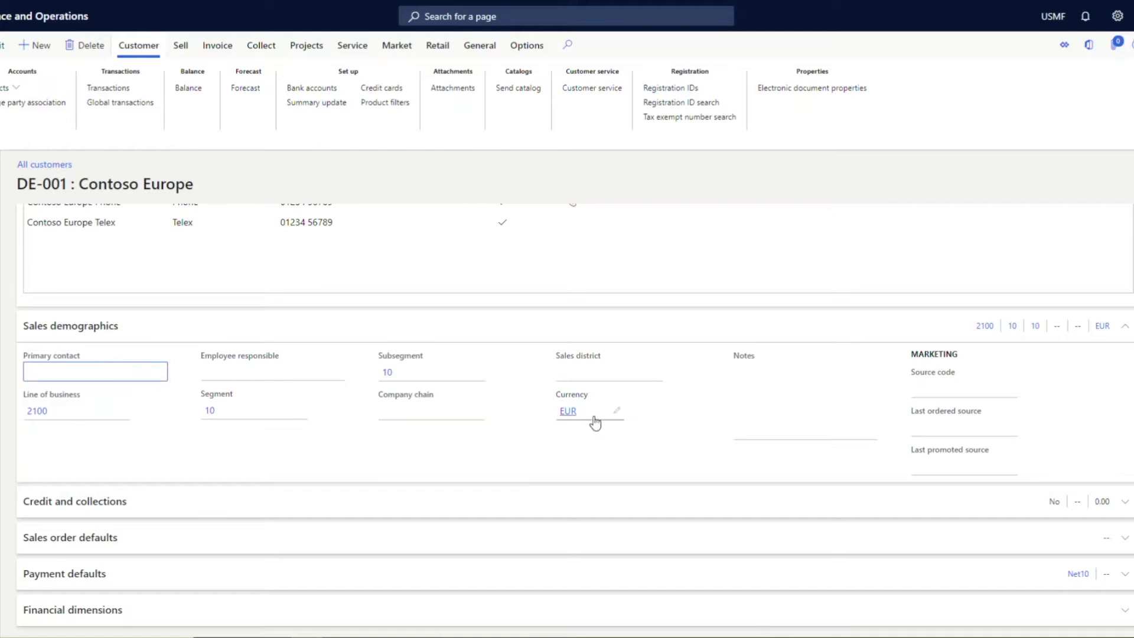
{"action": "mouse_move", "coordinate": [594, 422]}
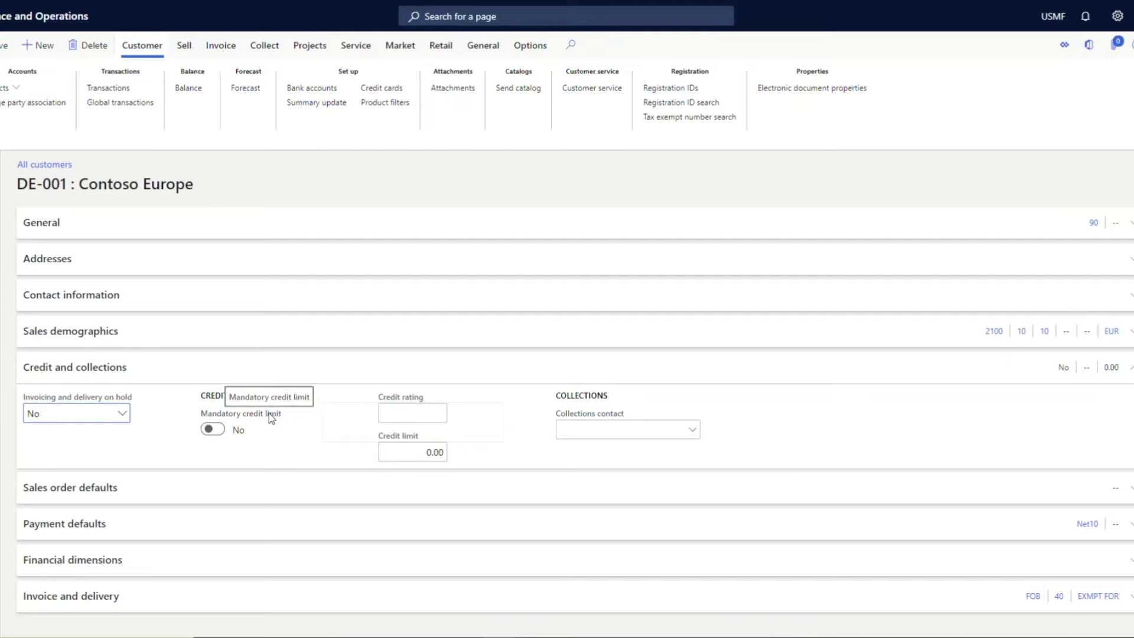
Step: Examine the invoicing and delivery hold options, and the multiline discount and price groups available for the customer's sales orders
{"action": "left_click", "coordinate": [122, 415]}
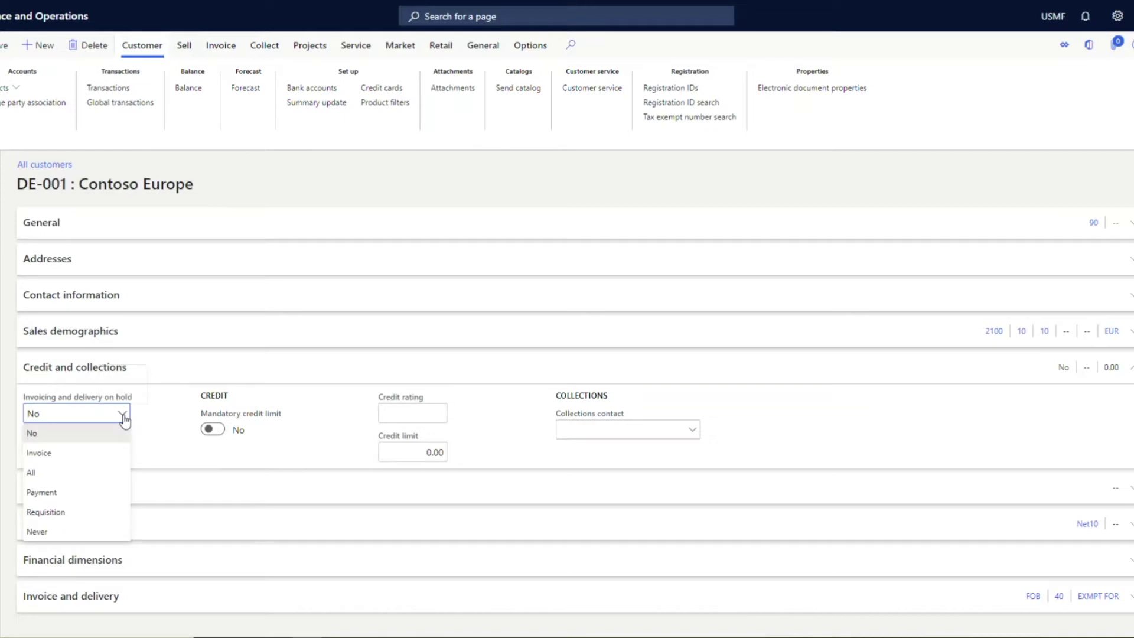
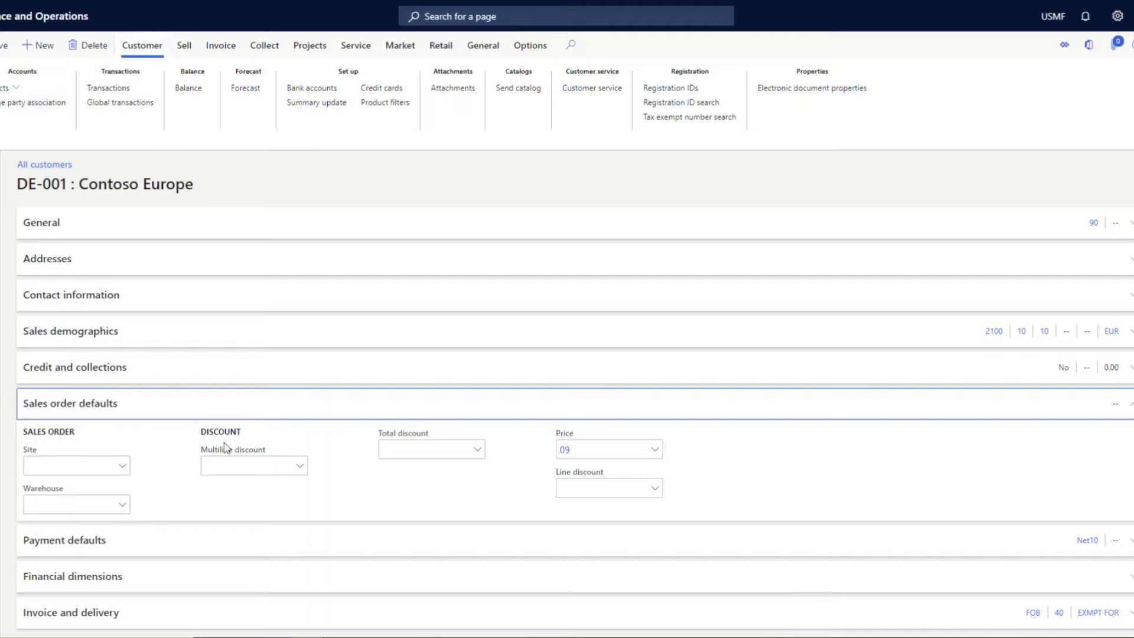
{"action": "left_click", "coordinate": [298, 469]}
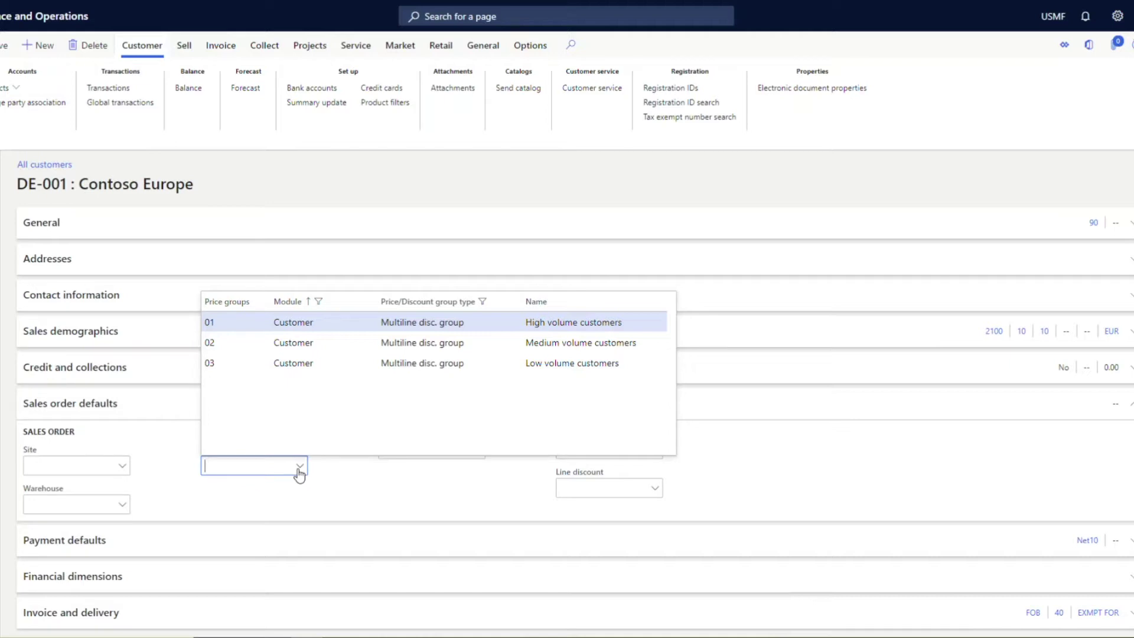
{"action": "left_click", "coordinate": [300, 472]}
{"action": "left_click", "coordinate": [659, 451]}
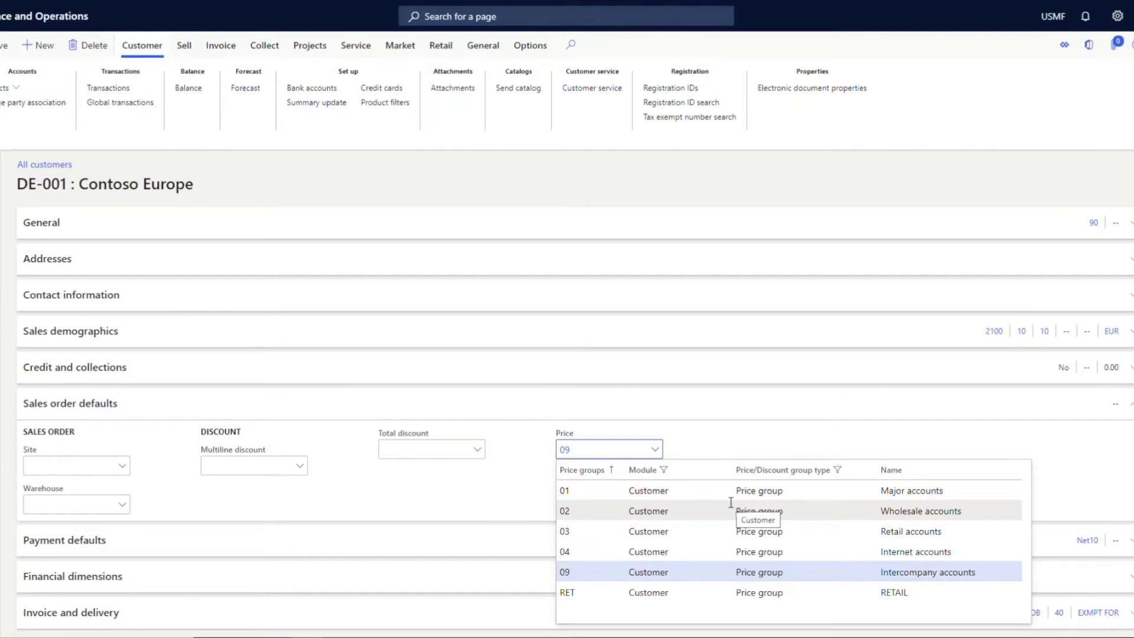
Step: Examine the available terms of payment, methods of payment and bank accounts in the customer's payment defaults
{"action": "left_click", "coordinate": [529, 540]}
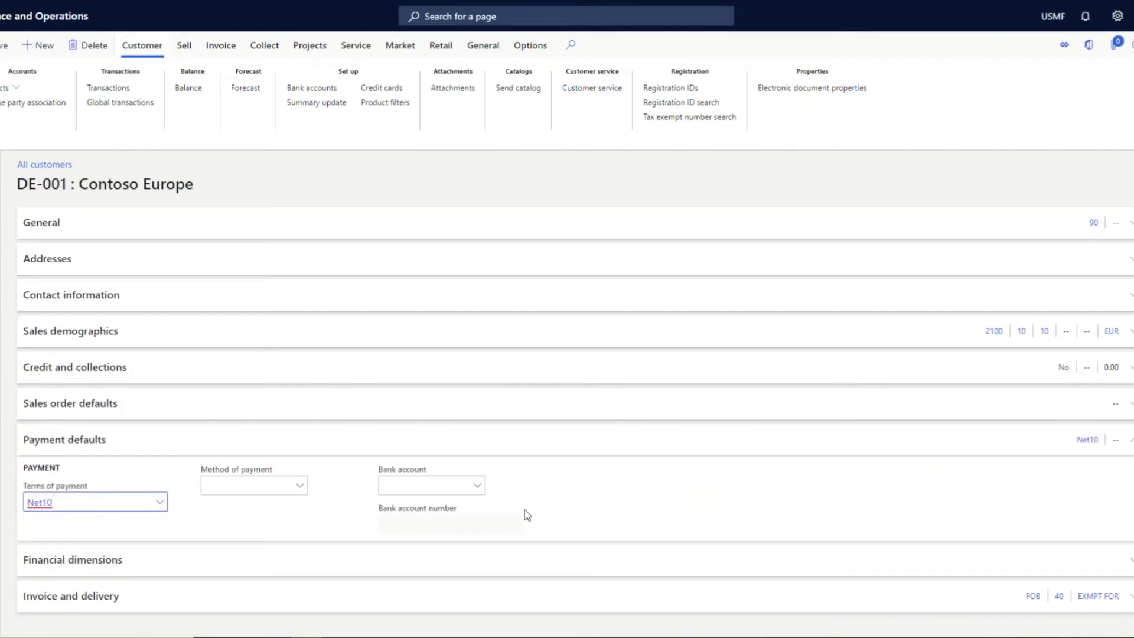
{"action": "left_click", "coordinate": [158, 508]}
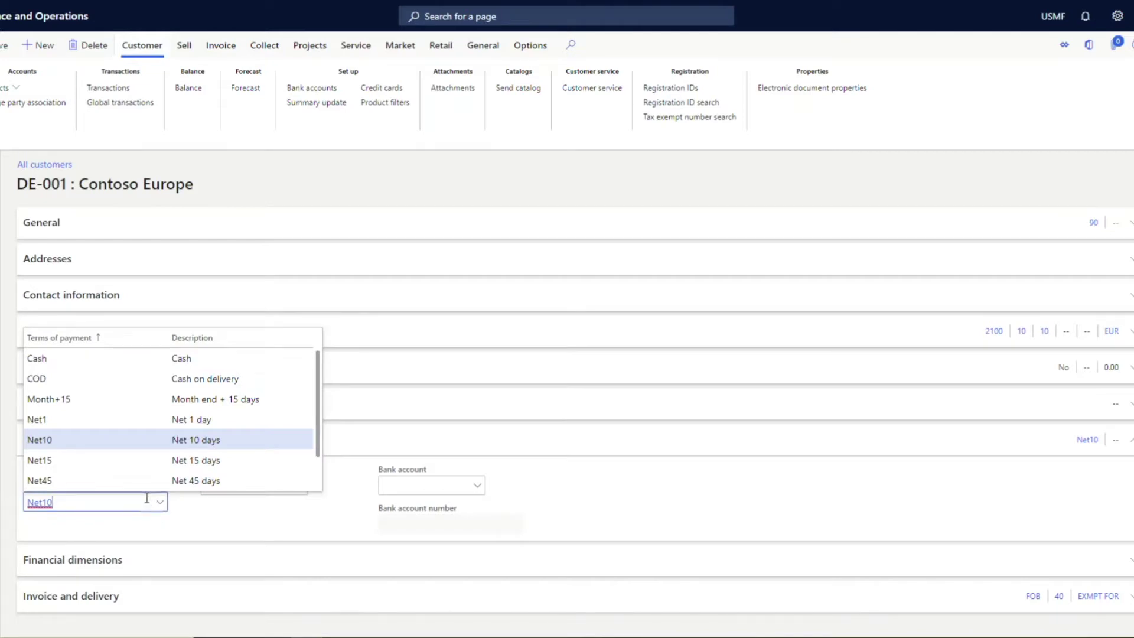
{"action": "left_click", "coordinate": [201, 519]}
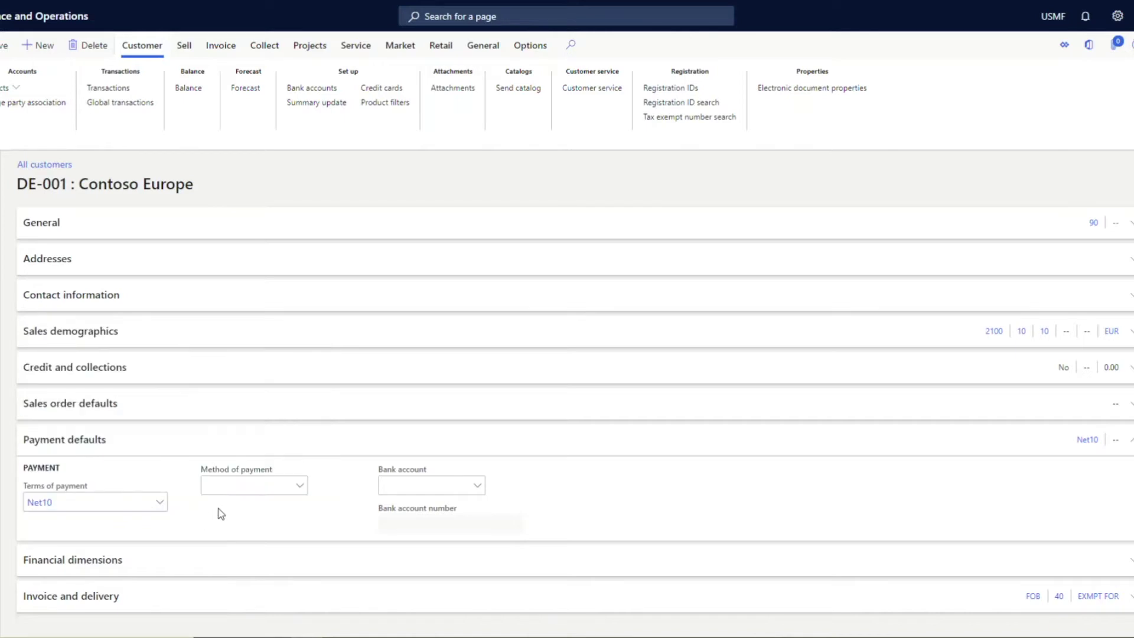
{"action": "left_click", "coordinate": [302, 488]}
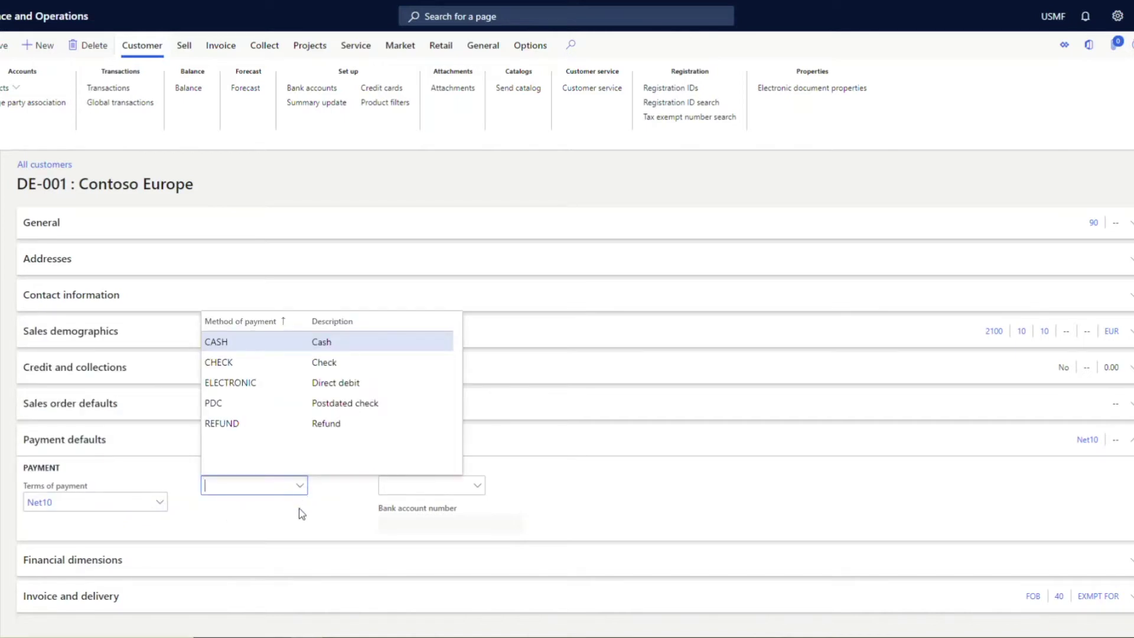
{"action": "left_click", "coordinate": [302, 514]}
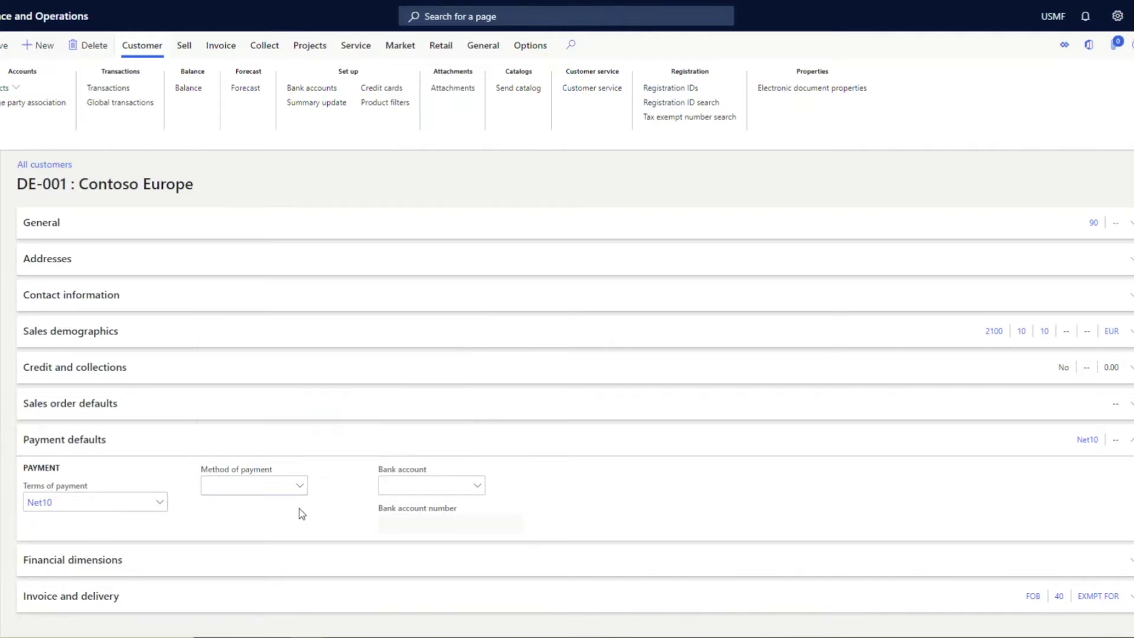
{"action": "left_click", "coordinate": [474, 488]}
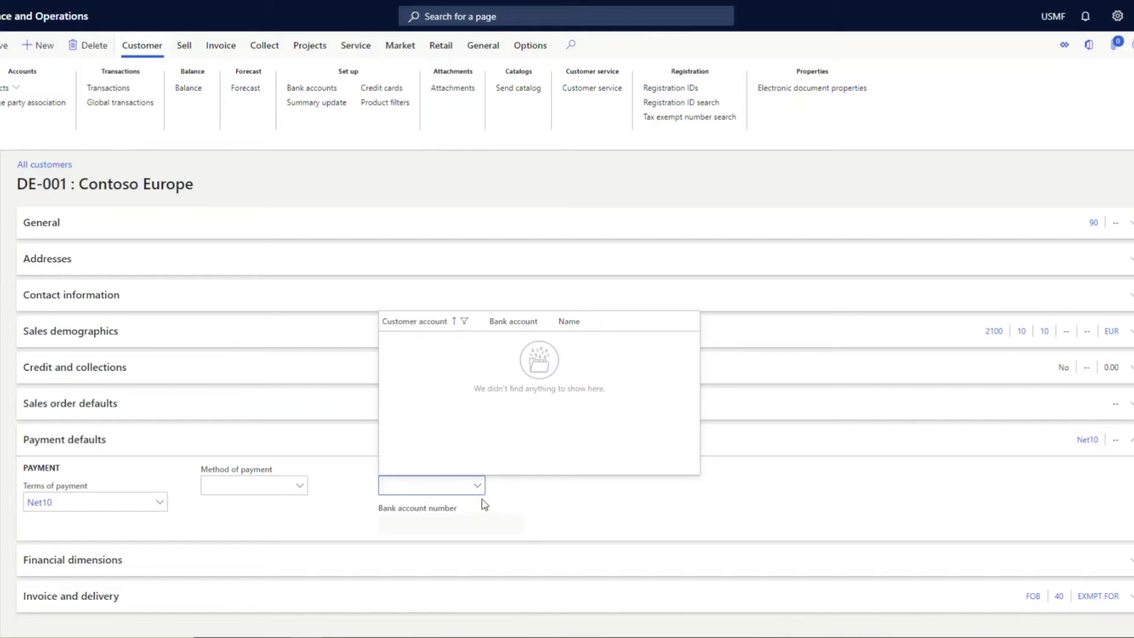
{"action": "left_click", "coordinate": [512, 508]}
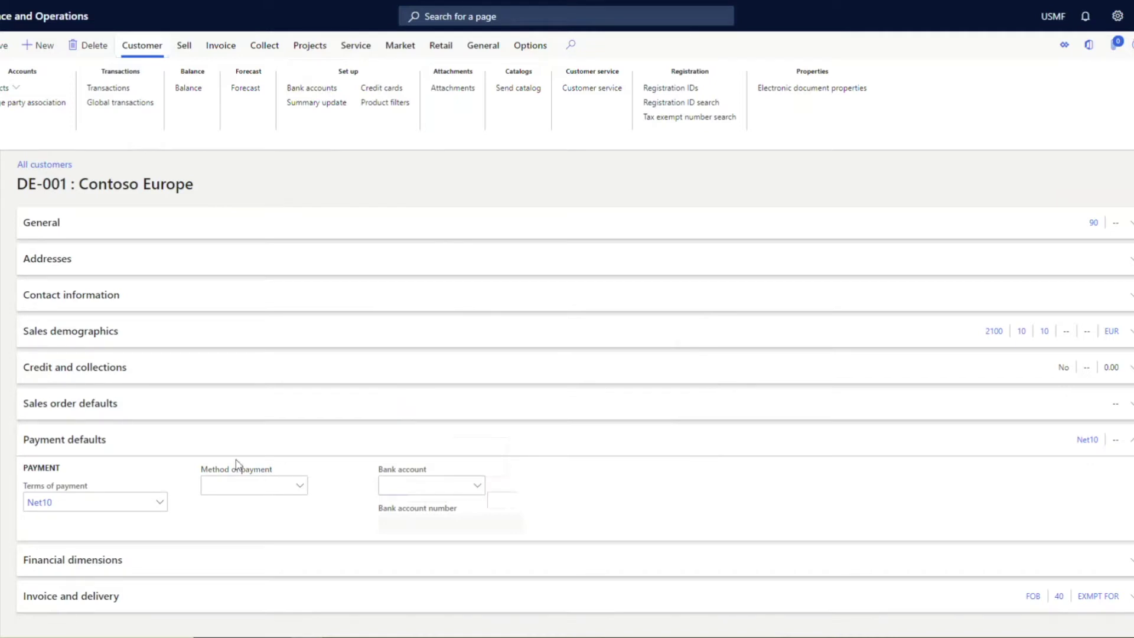
Step: Review the customer's default financial dimensions, such as business unit, cost center and department
{"action": "left_click", "coordinate": [153, 443]}
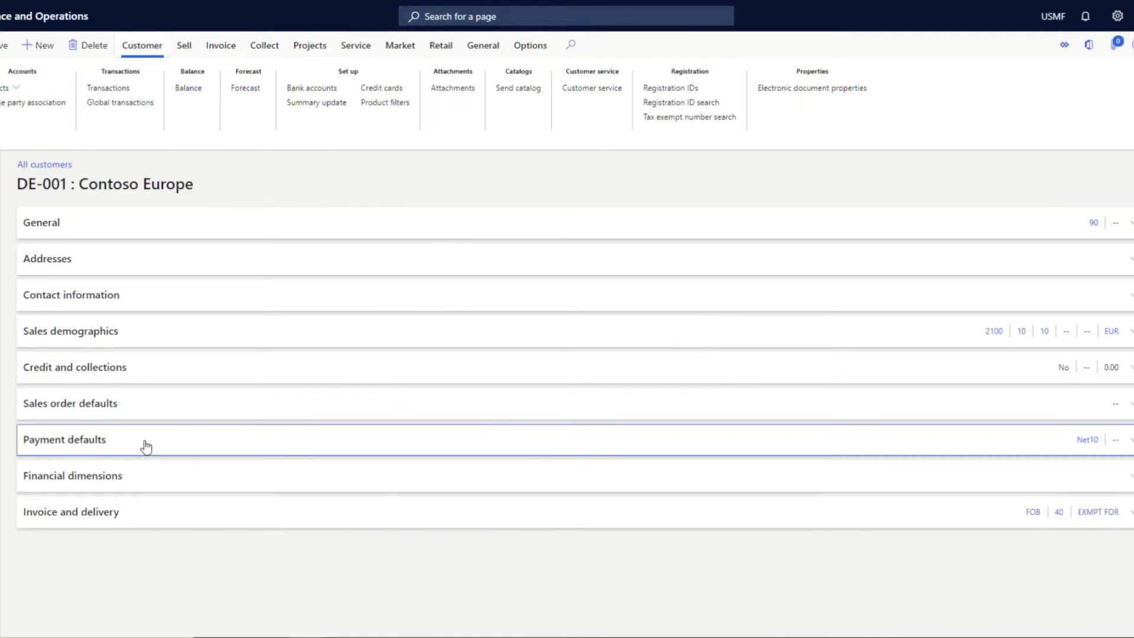
{"action": "left_click", "coordinate": [133, 482]}
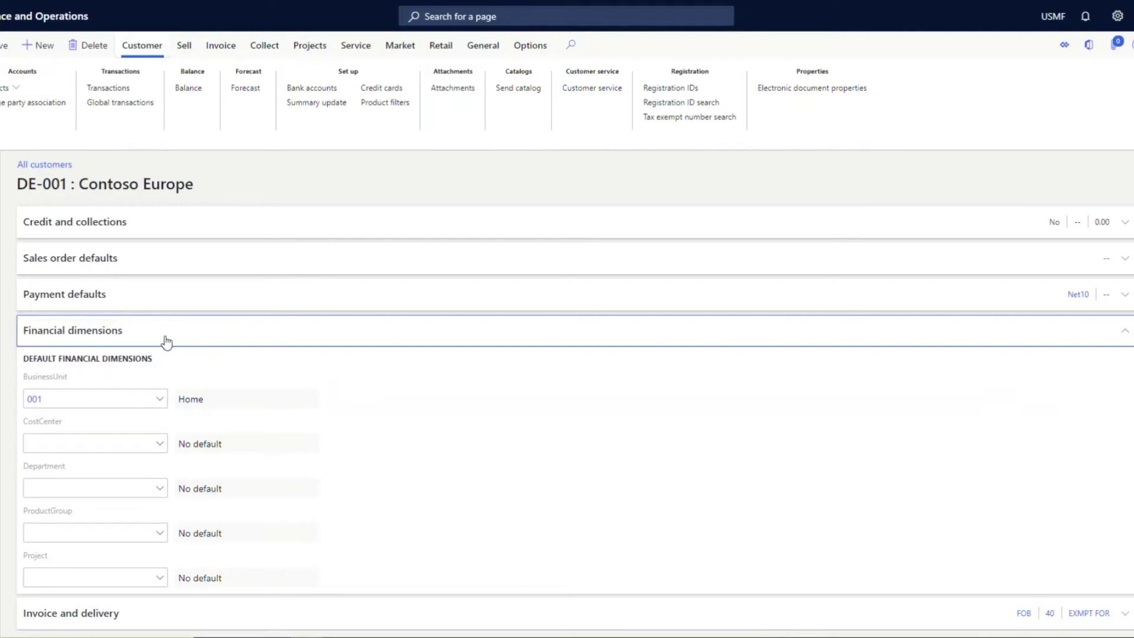
{"action": "left_click", "coordinate": [140, 340]}
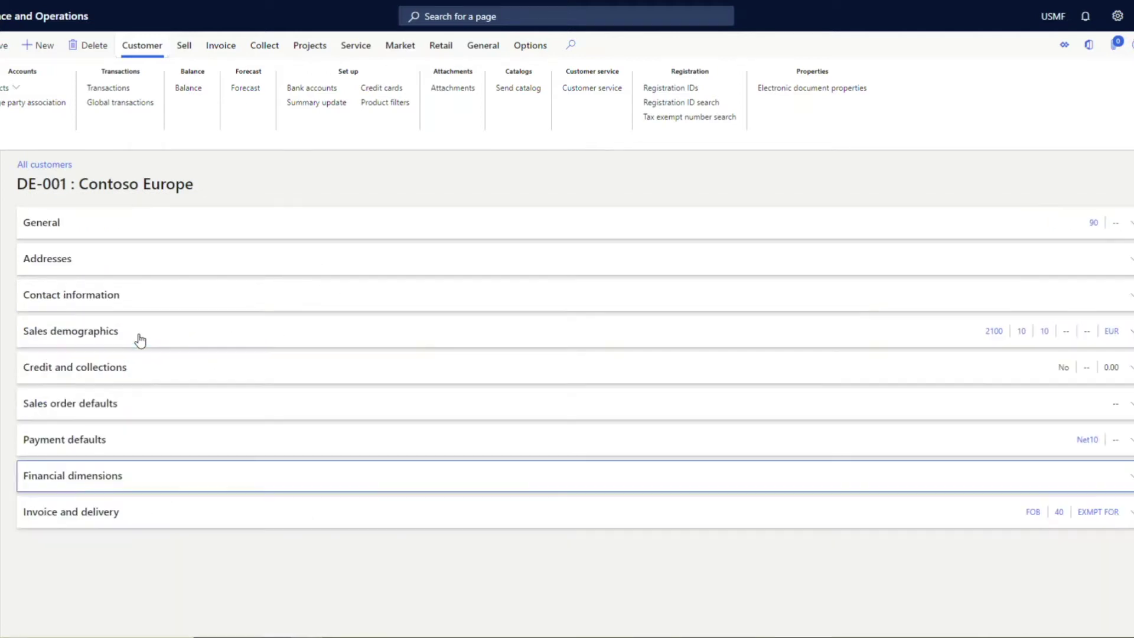
Step: Examine the customer's invoice and delivery settings, including the available delivery terms, modes of delivery and the sales tax group
{"action": "left_click", "coordinate": [103, 526]}
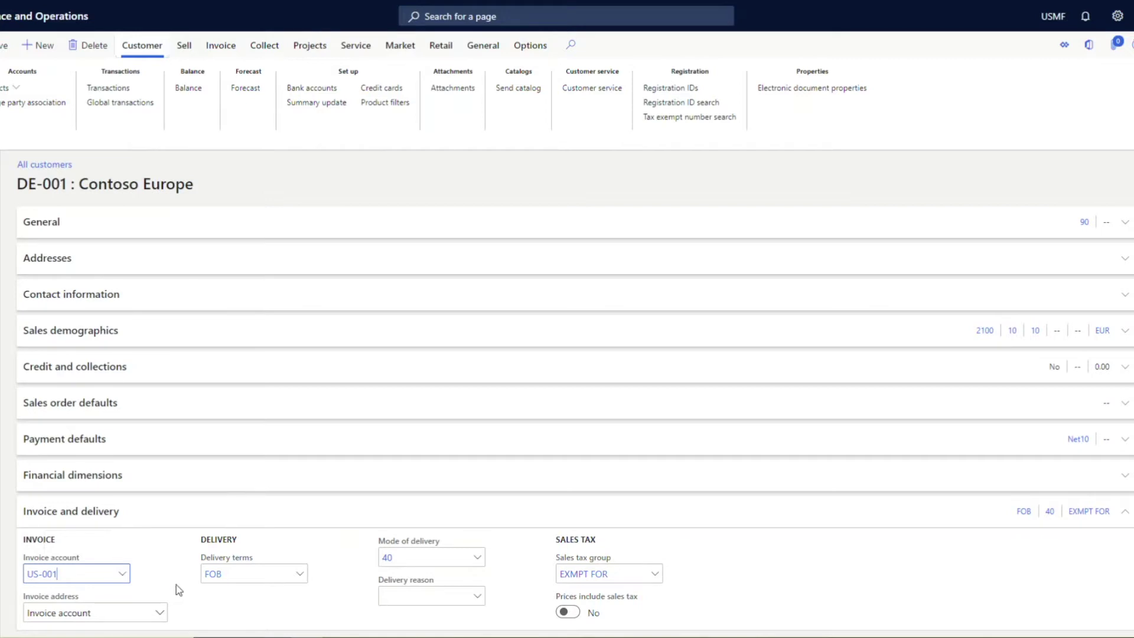
{"action": "left_click", "coordinate": [303, 580]}
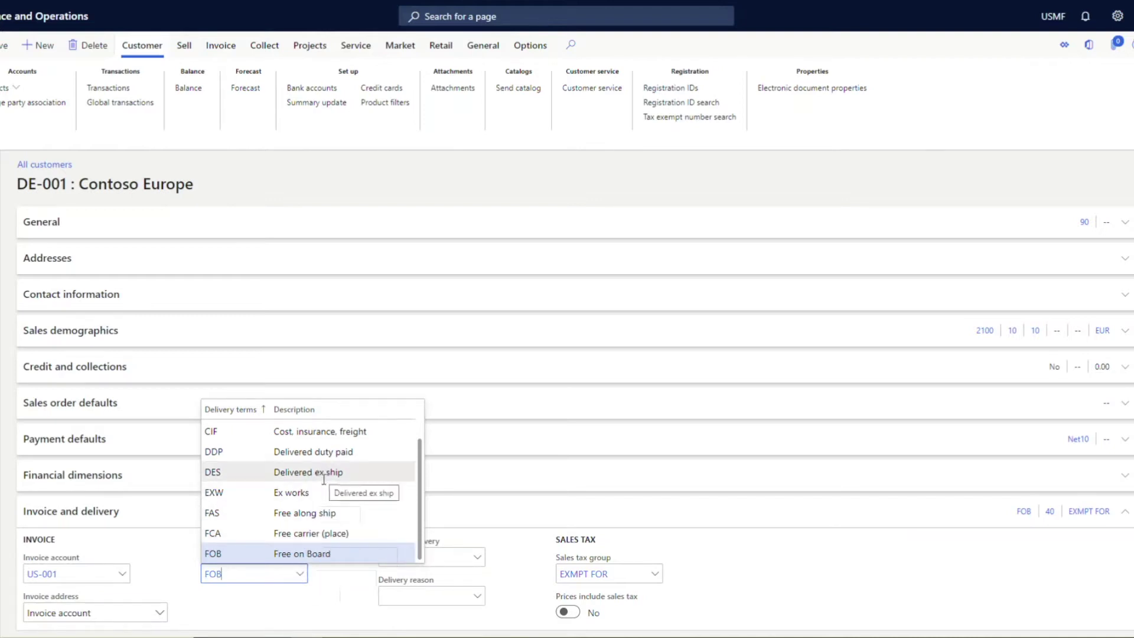
{"action": "left_click", "coordinate": [359, 596]}
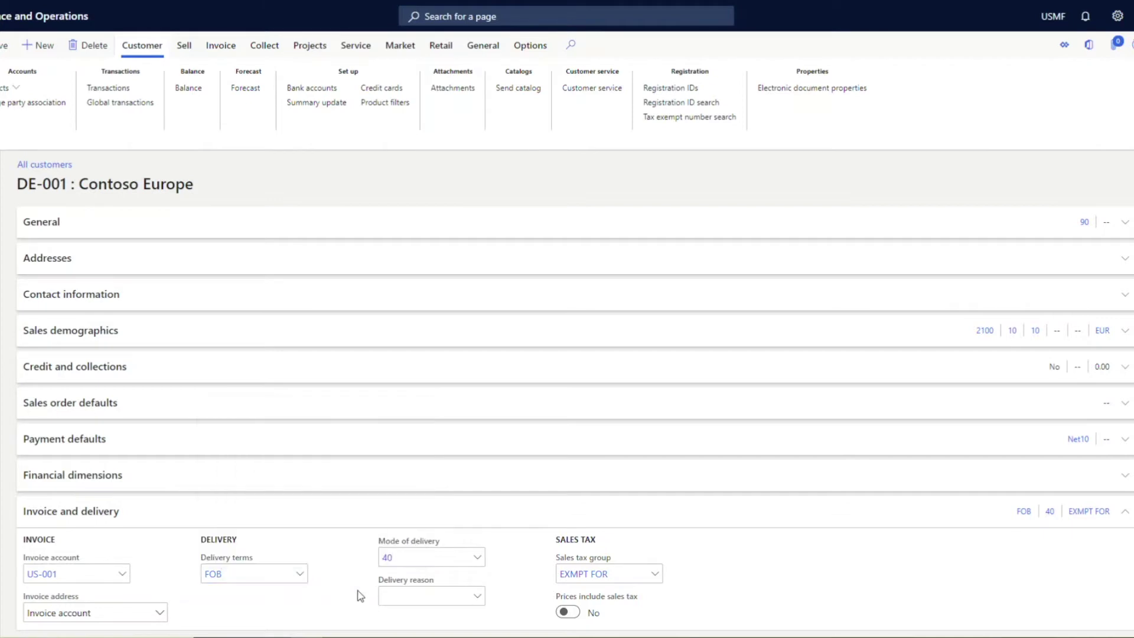
{"action": "left_click", "coordinate": [477, 557]}
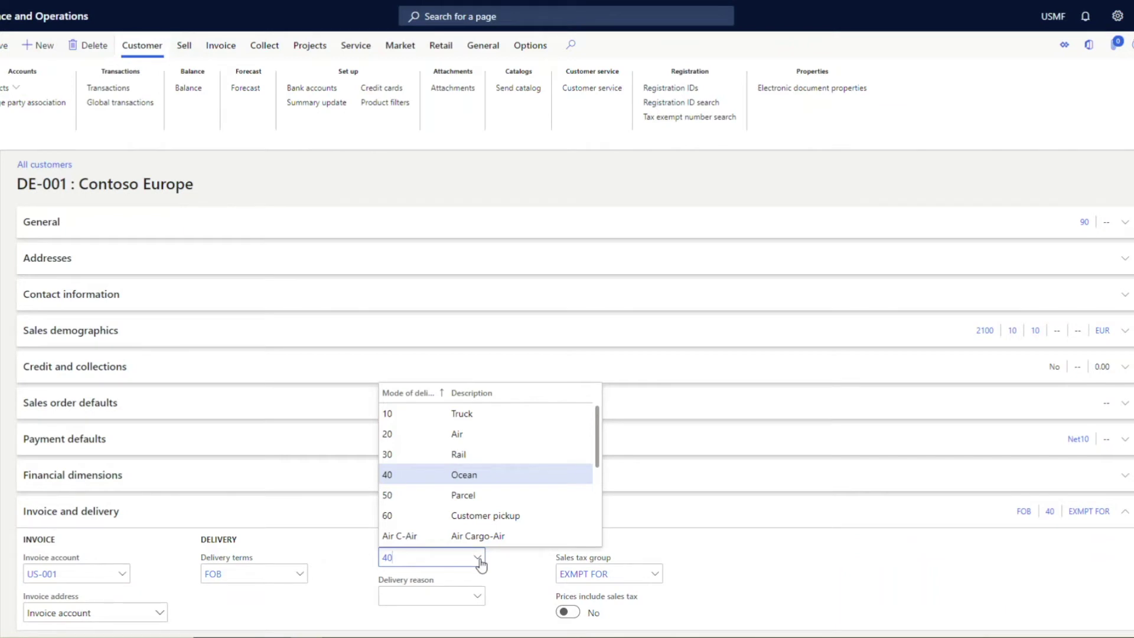
{"action": "left_click", "coordinate": [515, 589]}
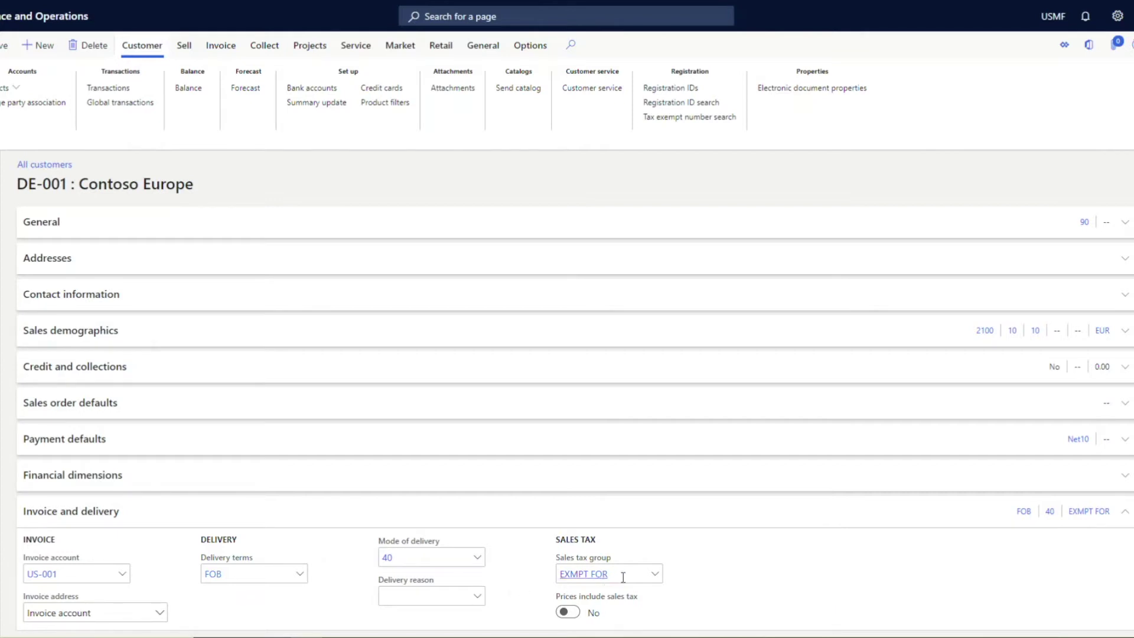
{"action": "mouse_move", "coordinate": [623, 577]}
{"action": "left_click", "coordinate": [70, 518]}
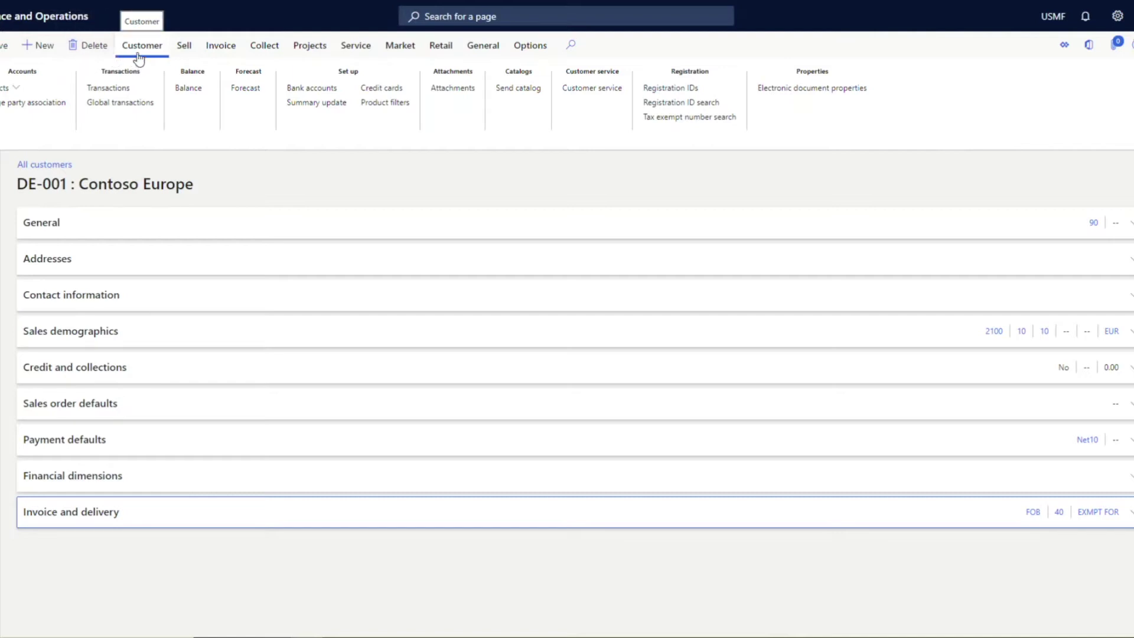
Step: Look through the contact, selling, invoicing and collection actions available for the Contoso Europe customer
{"action": "left_click", "coordinate": [18, 90]}
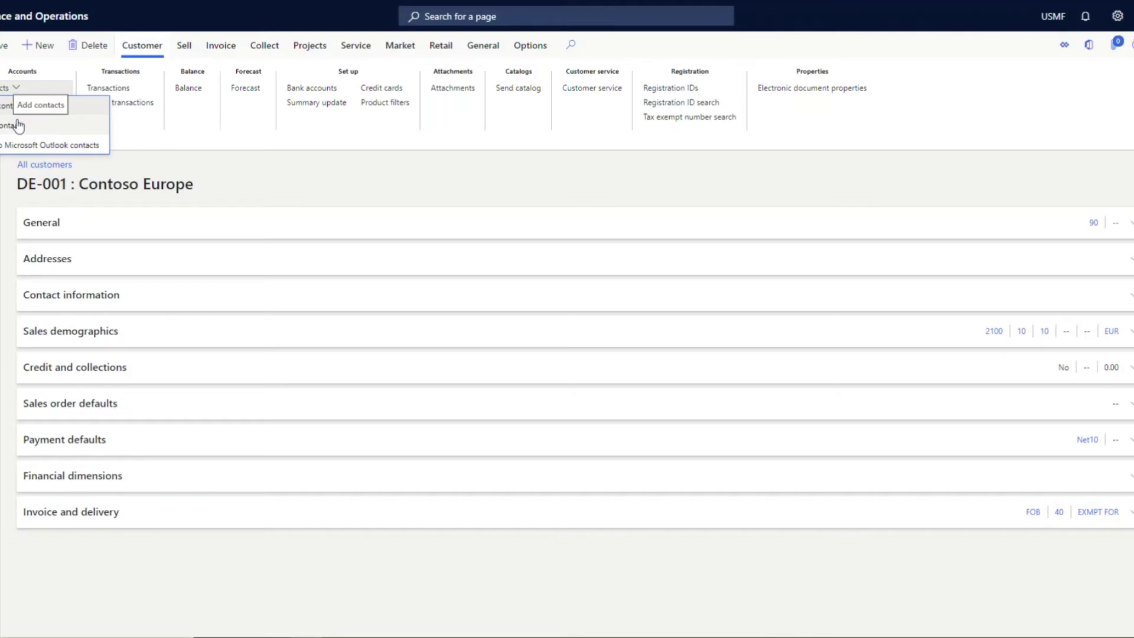
{"action": "left_click", "coordinate": [195, 127]}
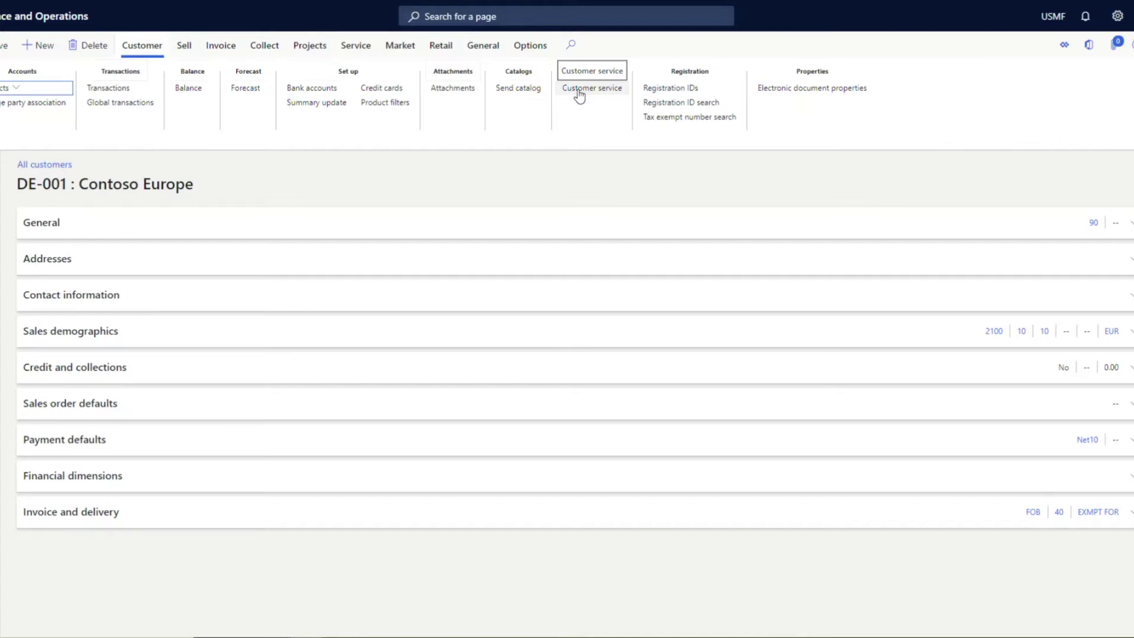
{"action": "left_click", "coordinate": [195, 53]}
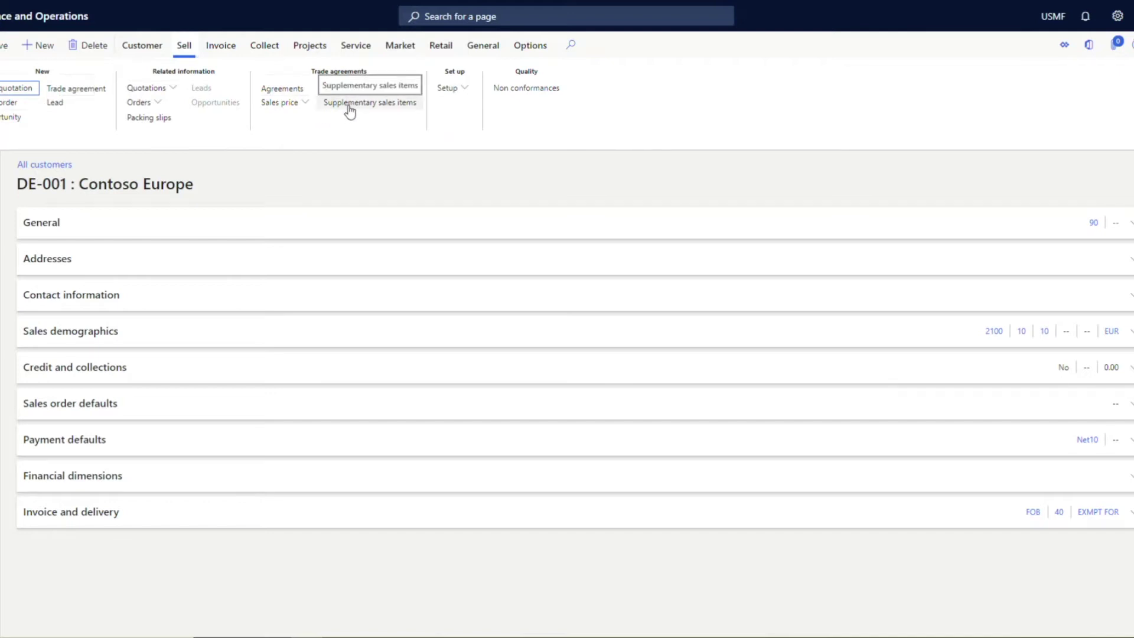
{"action": "left_click", "coordinate": [228, 57]}
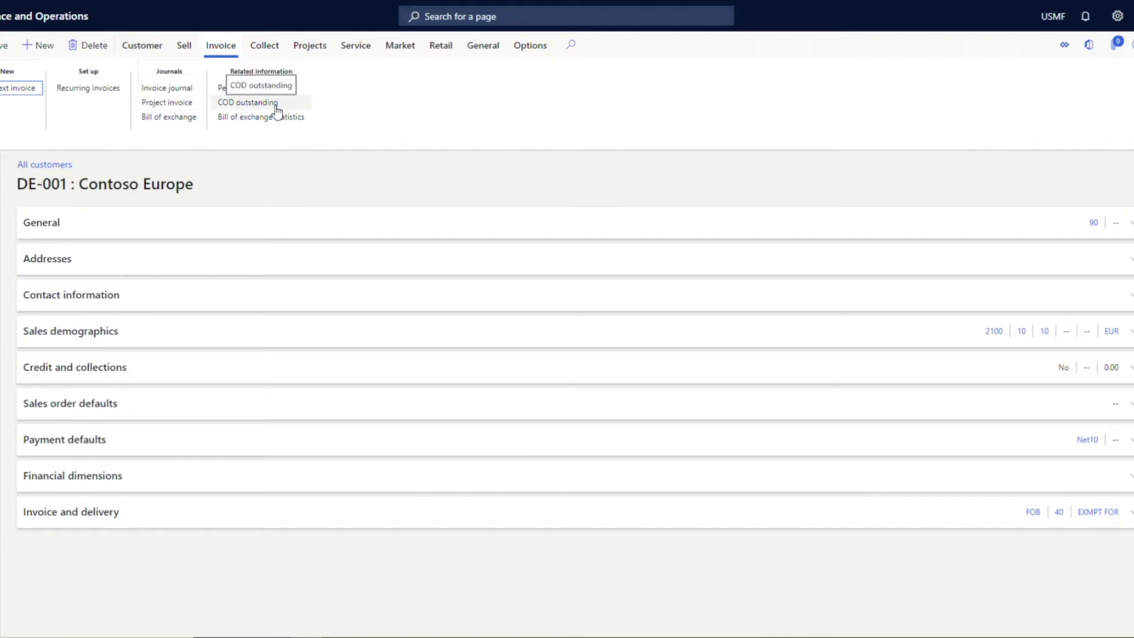
{"action": "left_click", "coordinate": [272, 54]}
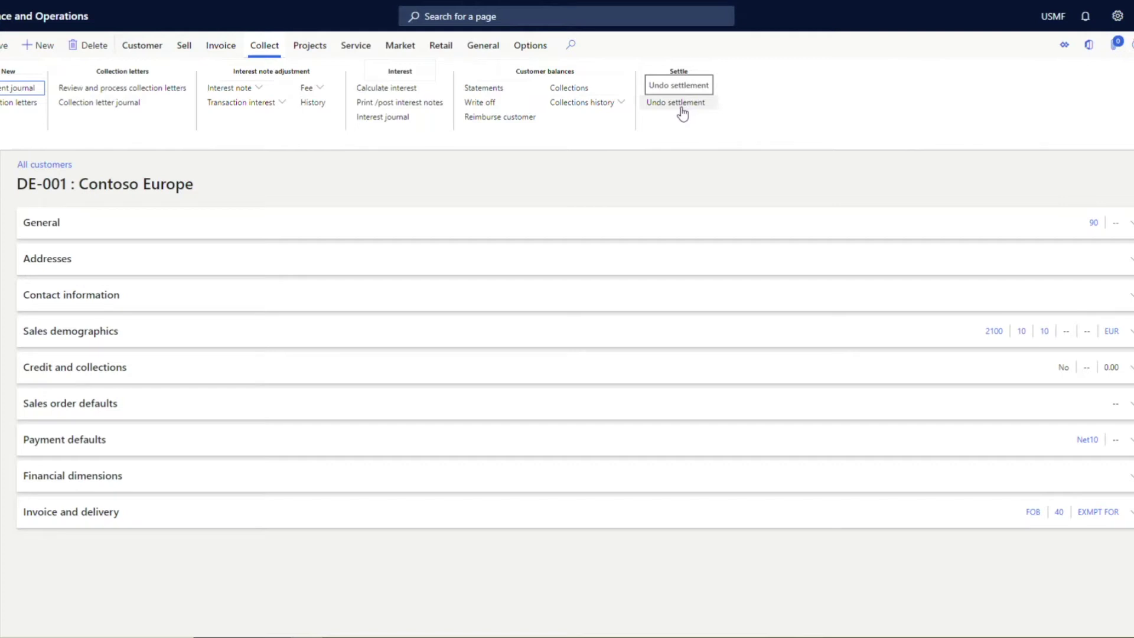
Step: Look through the project, service, marketing, retail and general actions available for the Contoso Europe customer
{"action": "left_click", "coordinate": [301, 48]}
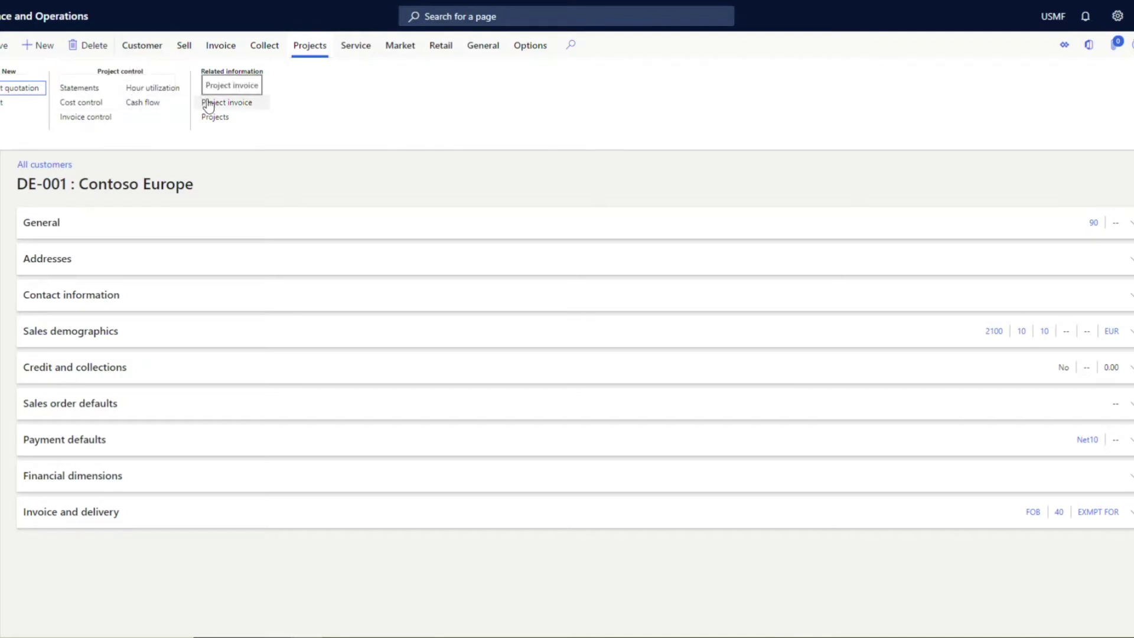
{"action": "left_click", "coordinate": [353, 59]}
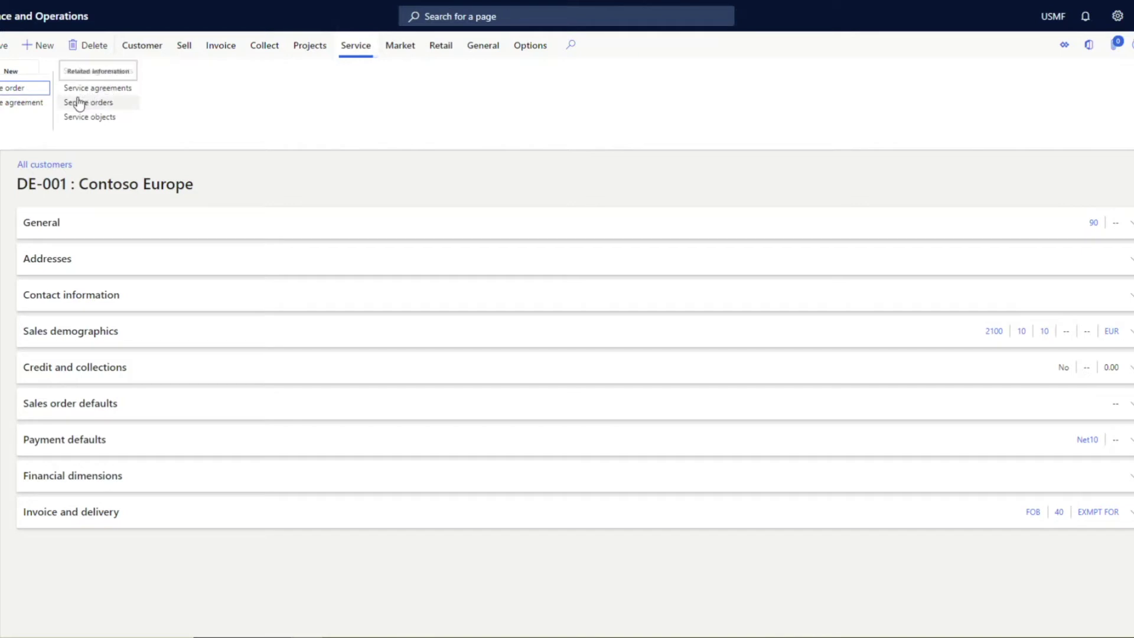
{"action": "left_click", "coordinate": [404, 52]}
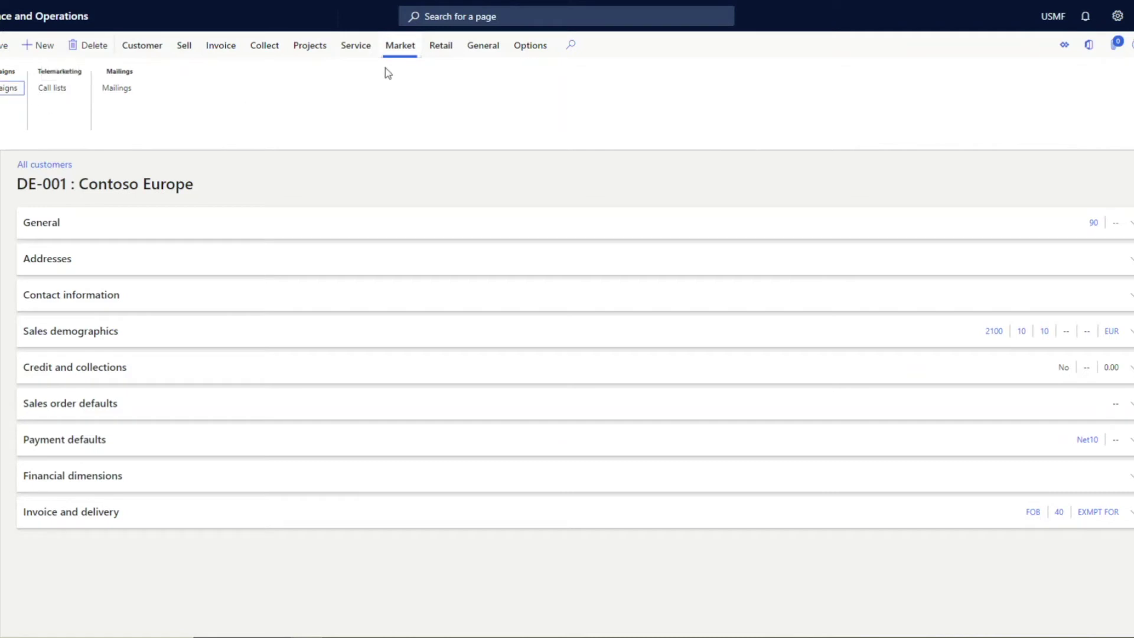
{"action": "left_click", "coordinate": [427, 58]}
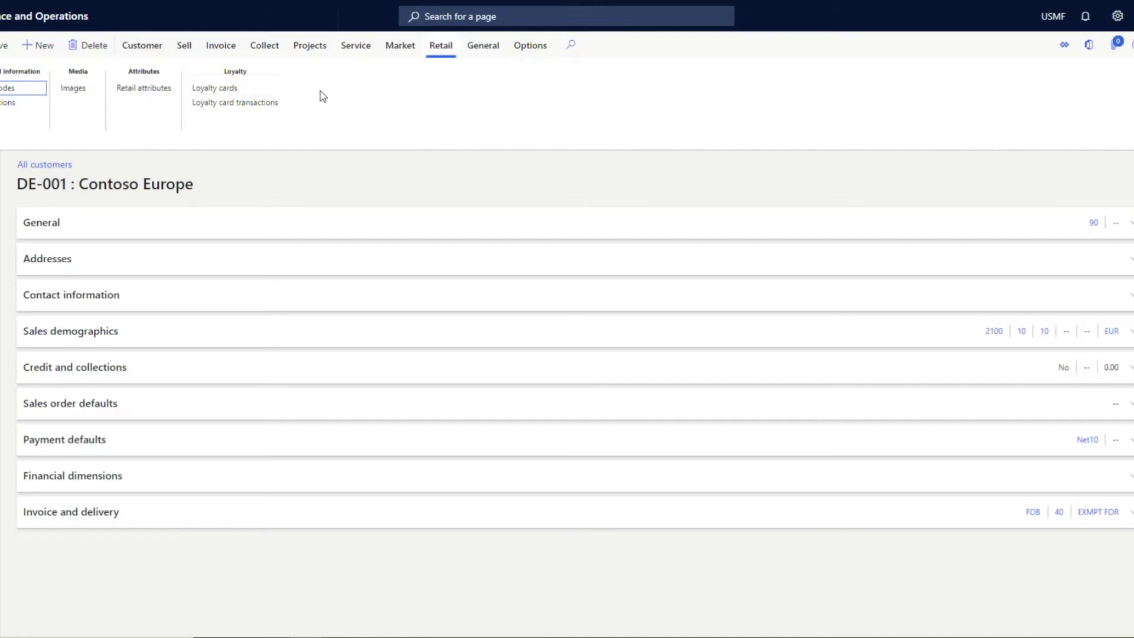
{"action": "left_click", "coordinate": [476, 51]}
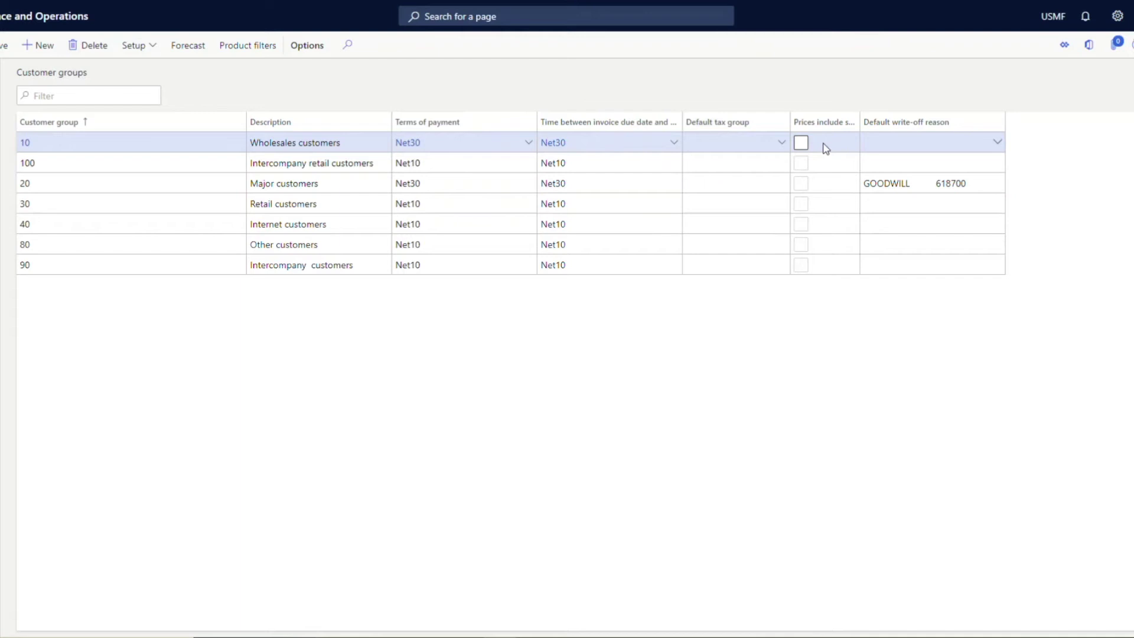
Step: Review the customer groups, including the wholesale, major, retail and internet groups and the setting for prices that include sales tax
{"action": "left_click", "coordinate": [797, 145]}
{"action": "left_click", "coordinate": [796, 144]}
{"action": "left_click", "coordinate": [359, 136]}
{"action": "left_click_drag", "start_coordinate": [356, 142], "coordinate": [248, 143]}
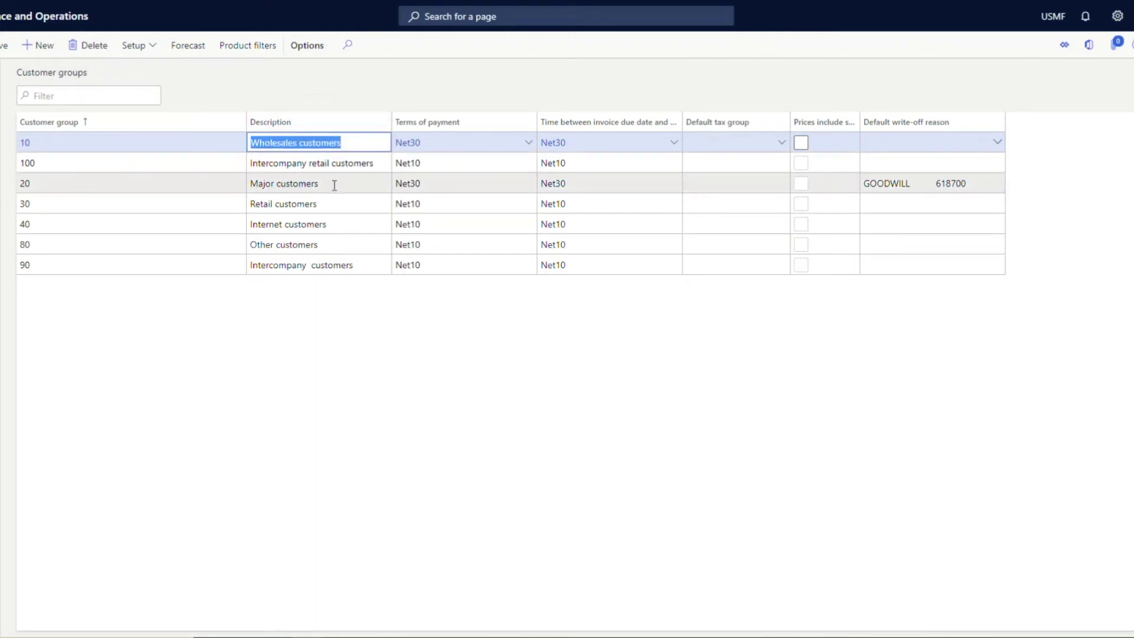
{"action": "left_click_drag", "start_coordinate": [335, 182], "coordinate": [228, 192]}
{"action": "left_click", "coordinate": [324, 206]}
{"action": "left_click_drag", "start_coordinate": [325, 206], "coordinate": [202, 207]}
{"action": "left_click_drag", "start_coordinate": [342, 225], "coordinate": [179, 233]}
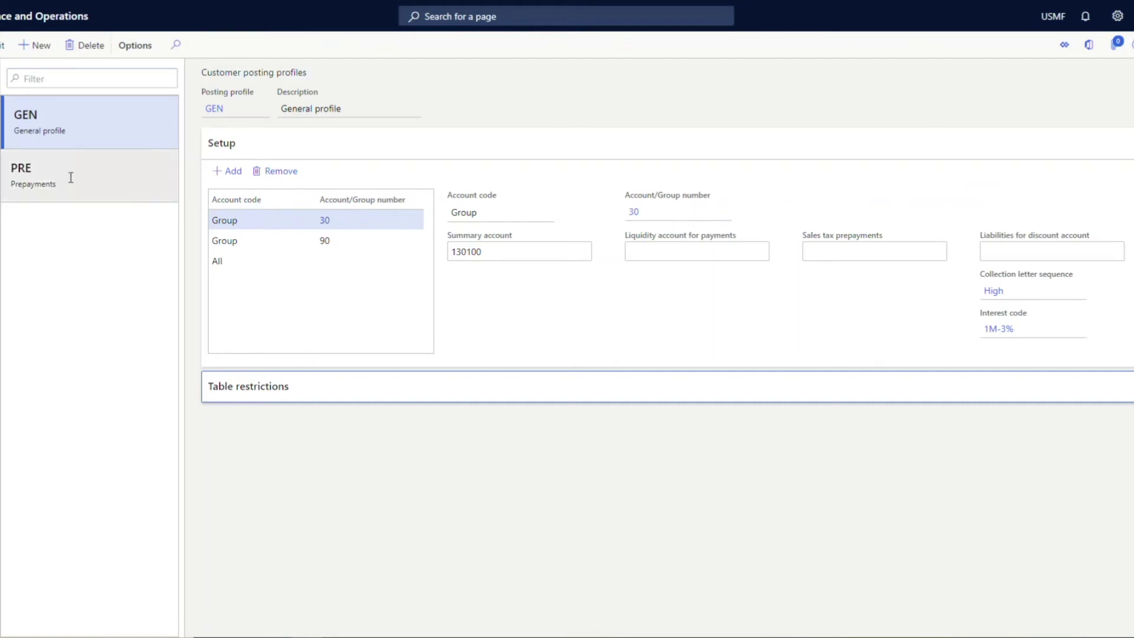
Step: Examine the GEN and PRE customer posting profiles, comparing the ledger accounts set for specific customer groups and for all customers
{"action": "left_click", "coordinate": [44, 122]}
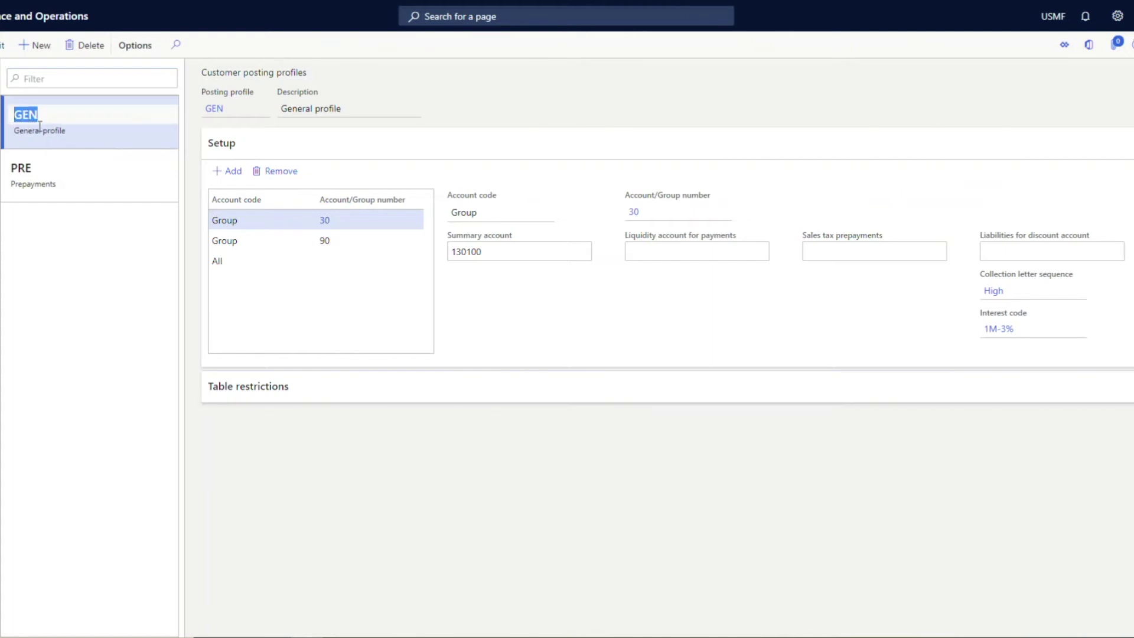
{"action": "left_click", "coordinate": [375, 238]}
{"action": "left_click", "coordinate": [364, 260]}
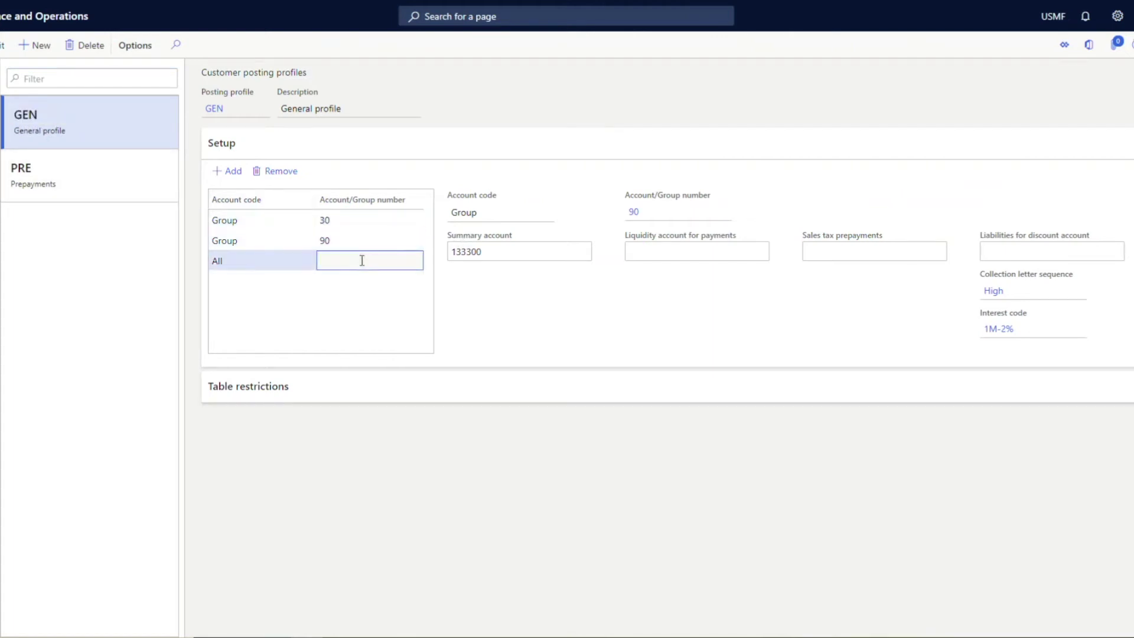
{"action": "left_click", "coordinate": [363, 222]}
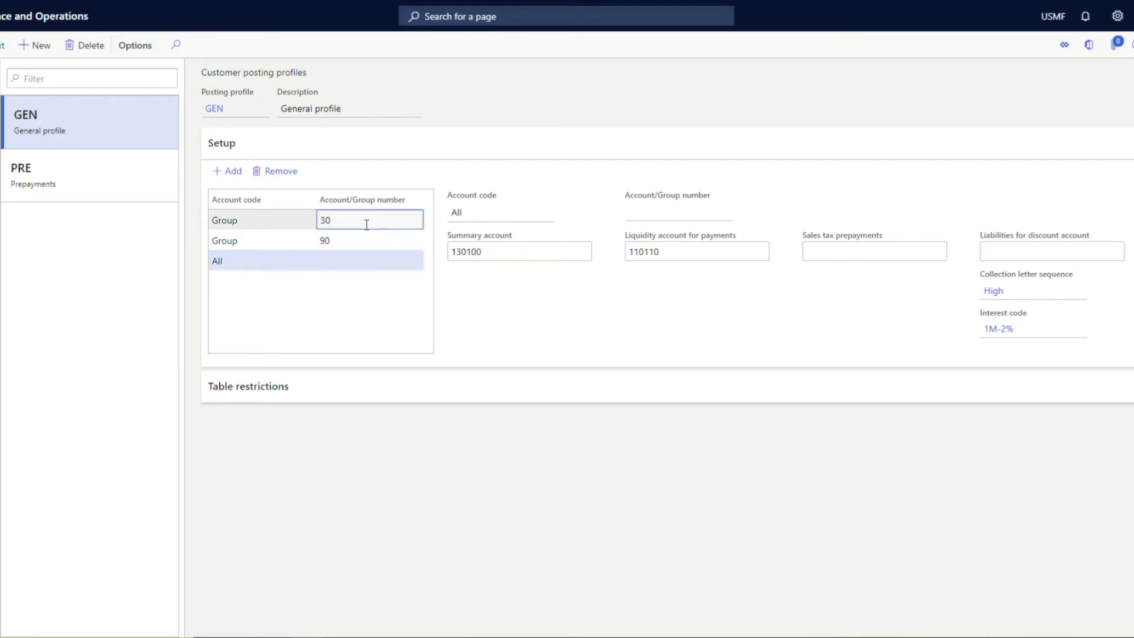
{"action": "left_click", "coordinate": [145, 183]}
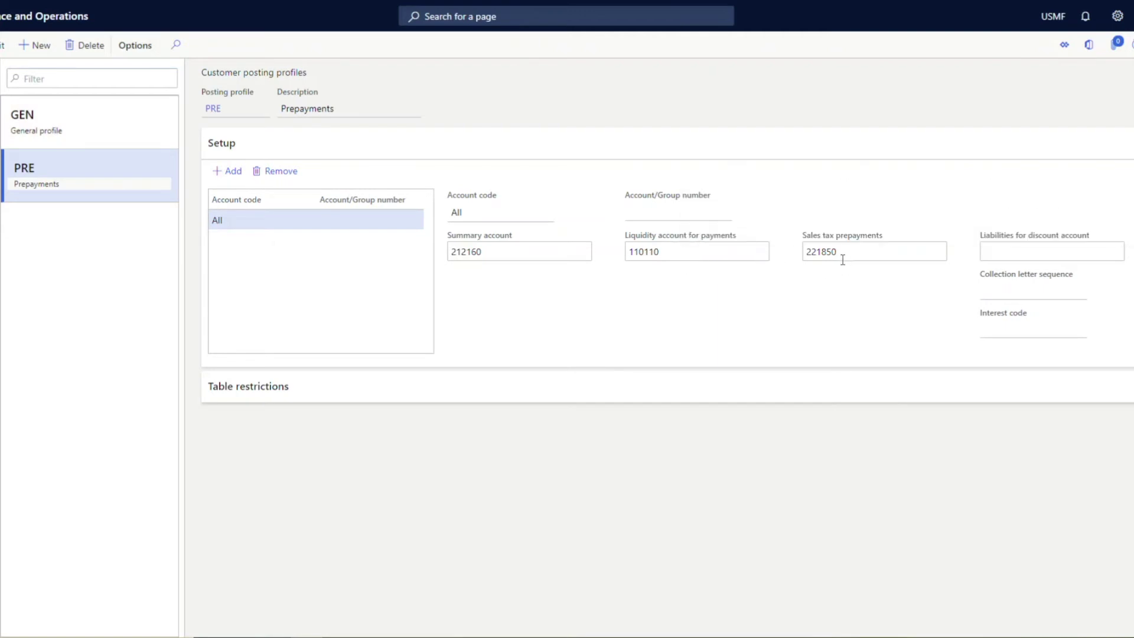
{"action": "mouse_move", "coordinate": [843, 259]}
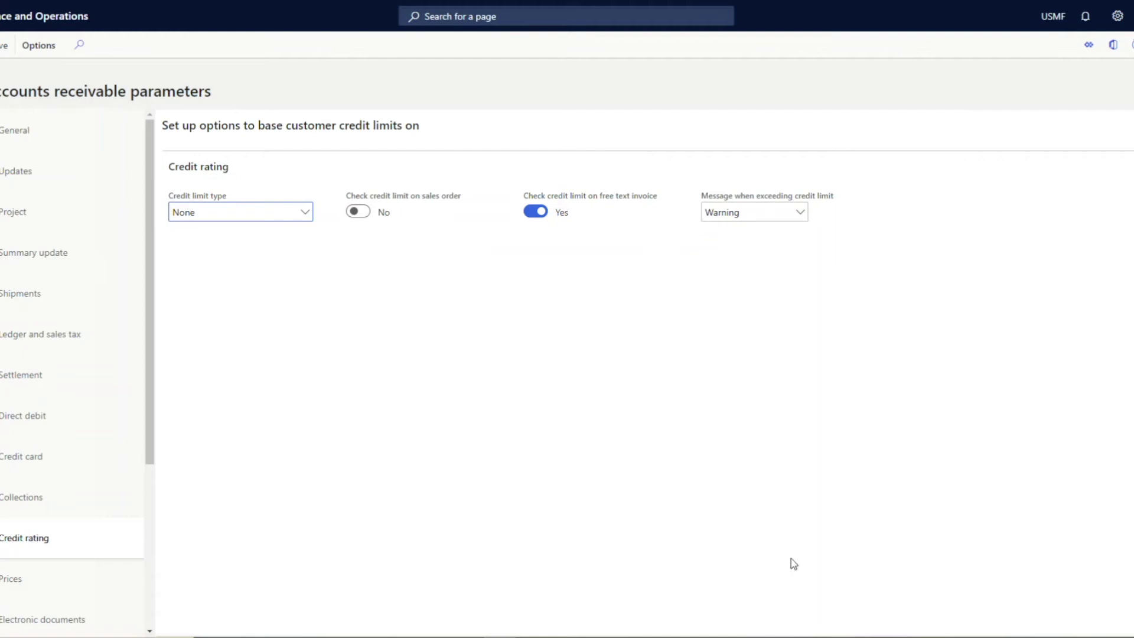
Step: Examine the credit rating parameters for Accounts receivable, including the credit limit types and the message for exceeding the credit limit
{"action": "left_click", "coordinate": [259, 215]}
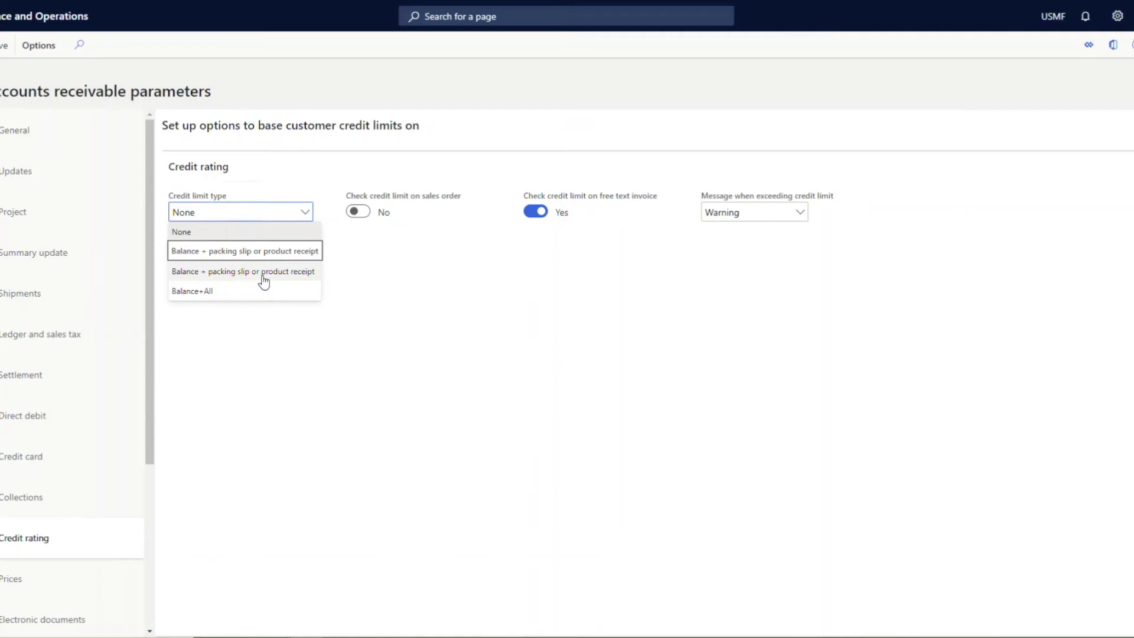
{"action": "left_click", "coordinate": [440, 296]}
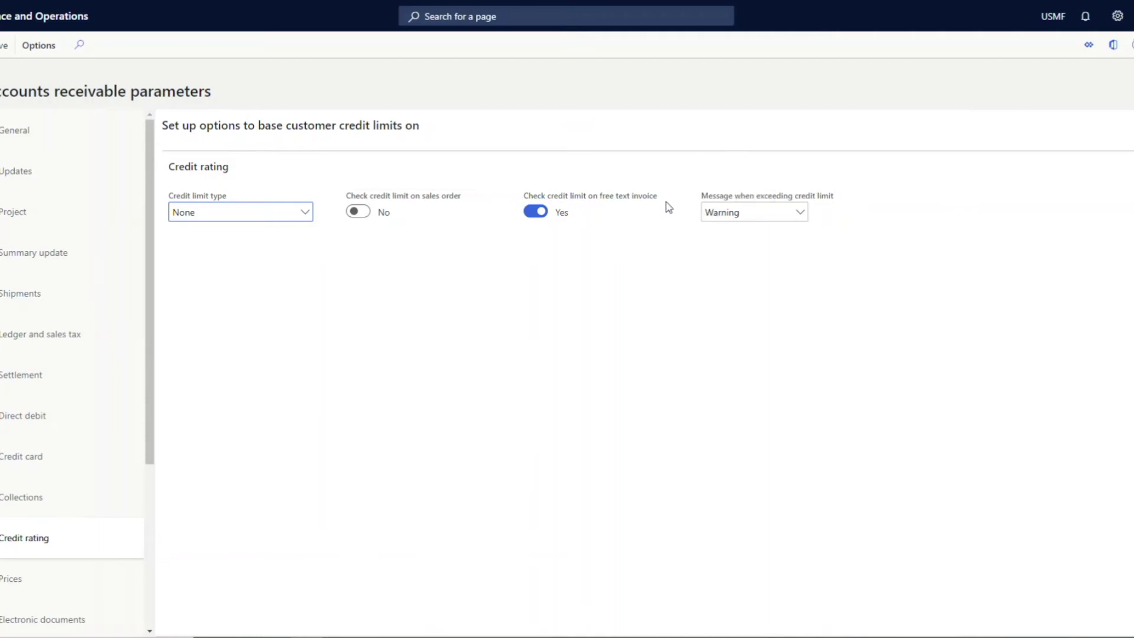
{"action": "left_click", "coordinate": [762, 214]}
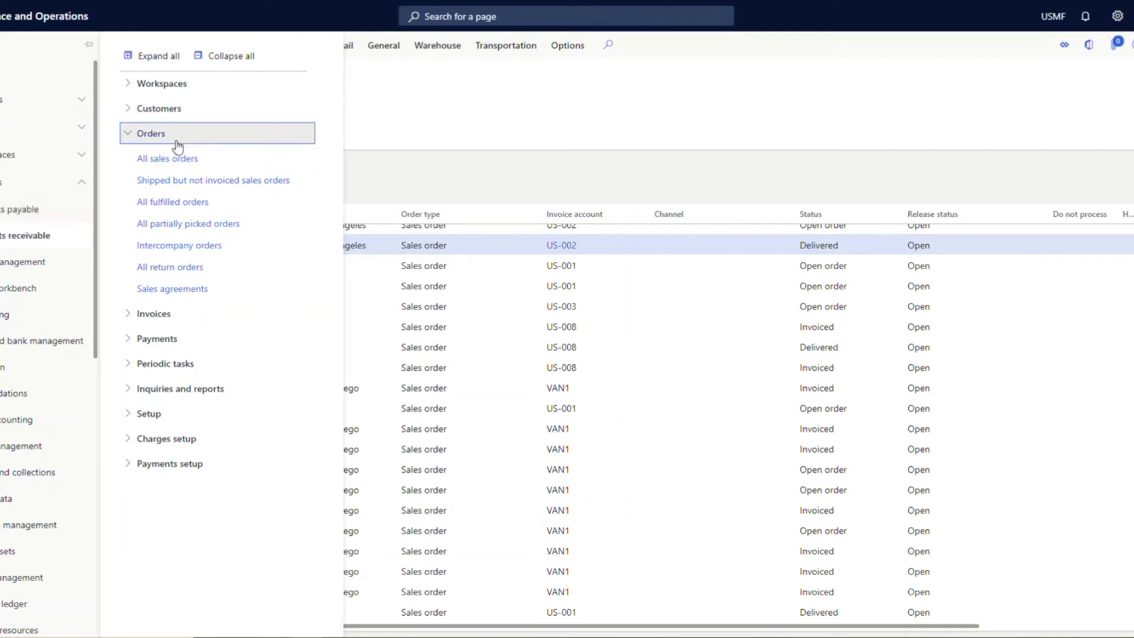
Step: View the invoice posting parameters for the delivered Contoso Retail Los Angeles order in the list of all sales orders
{"action": "left_click", "coordinate": [169, 167]}
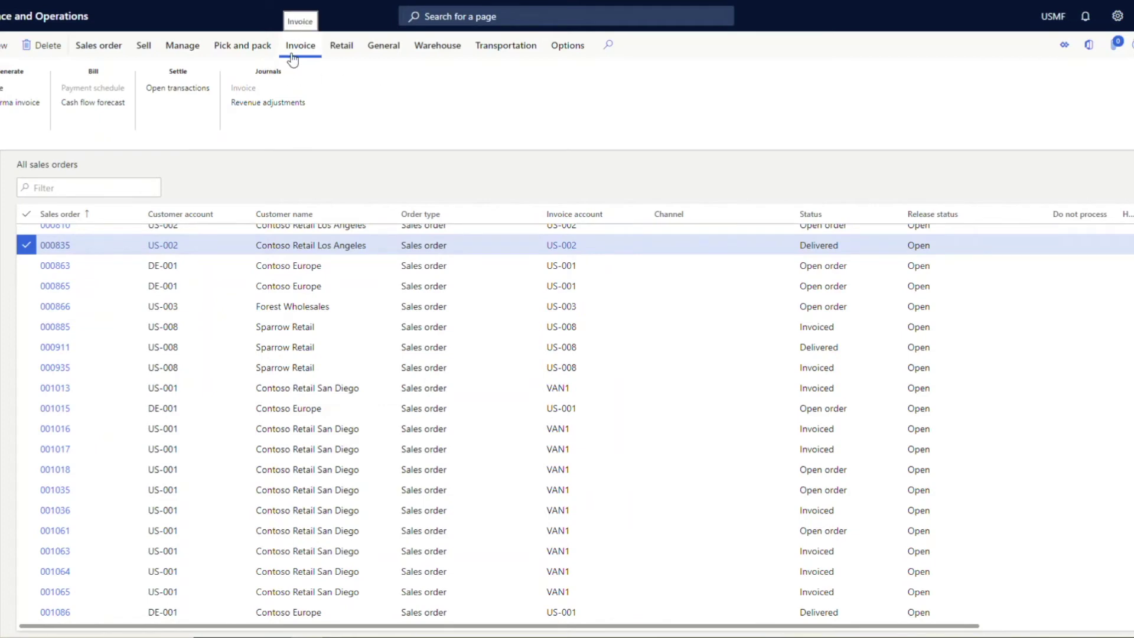
{"action": "left_click", "coordinate": [3, 89]}
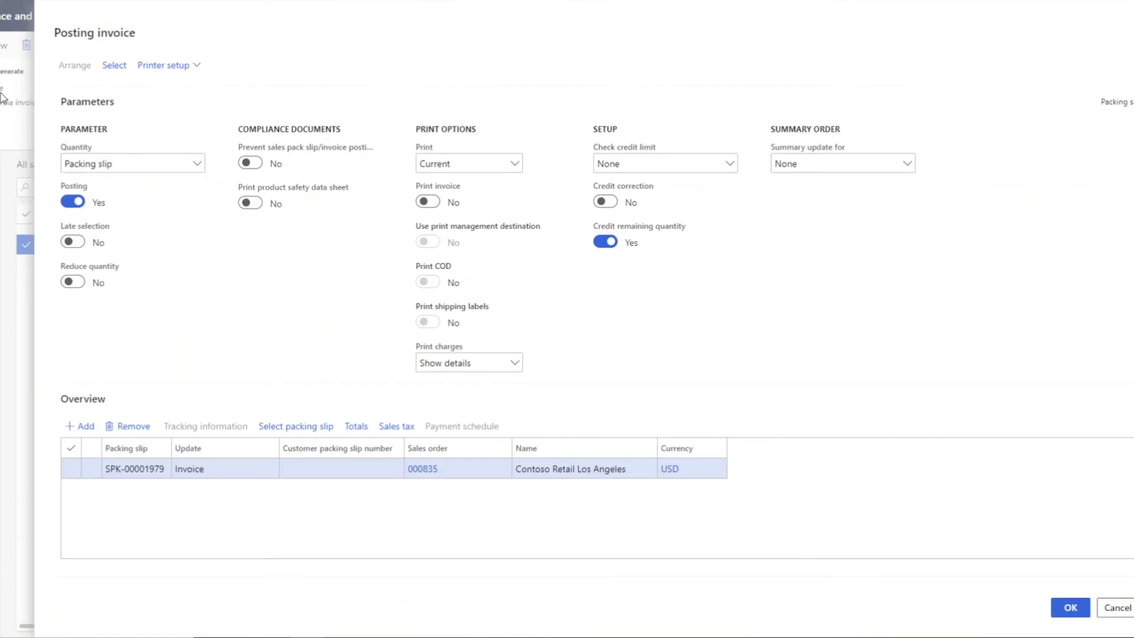
{"action": "left_click", "coordinate": [1070, 607]}
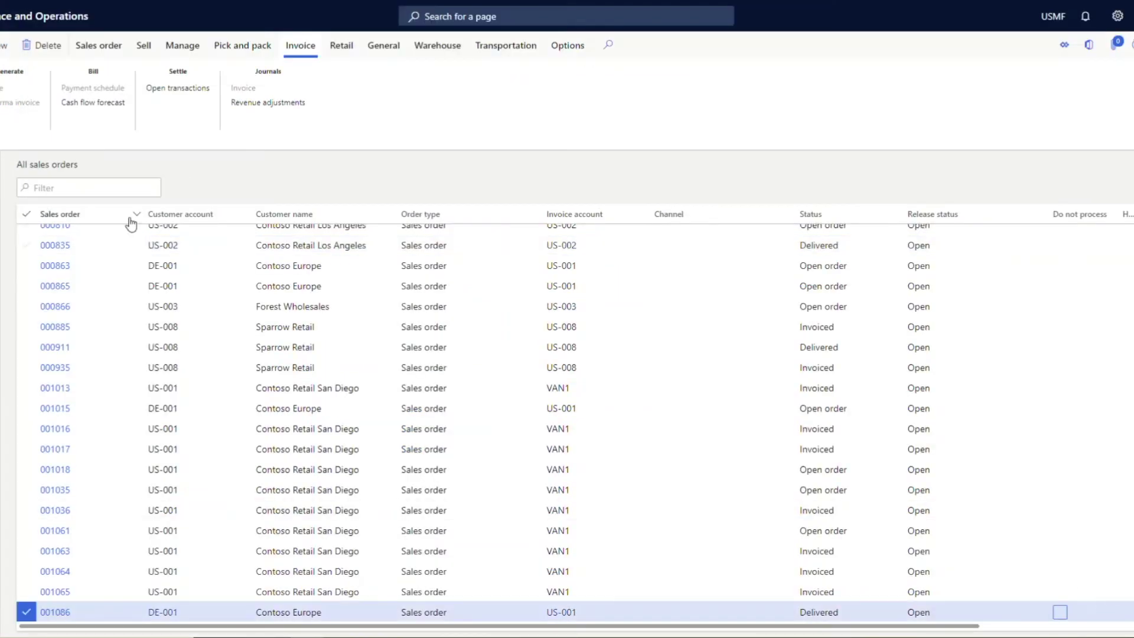
Step: Return to the home dashboard and open the Customer invoicing workspace
{"action": "left_click", "coordinate": [38, 28]}
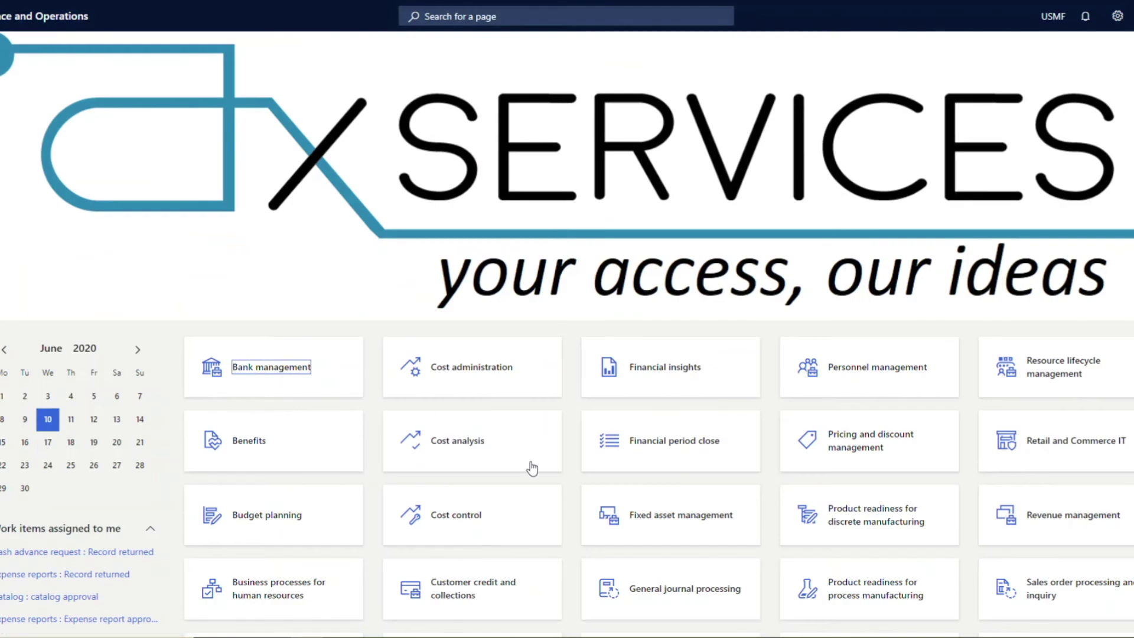
{"action": "scroll", "coordinate": [533, 468], "scroll_direction": "down", "scroll_amount": 2}
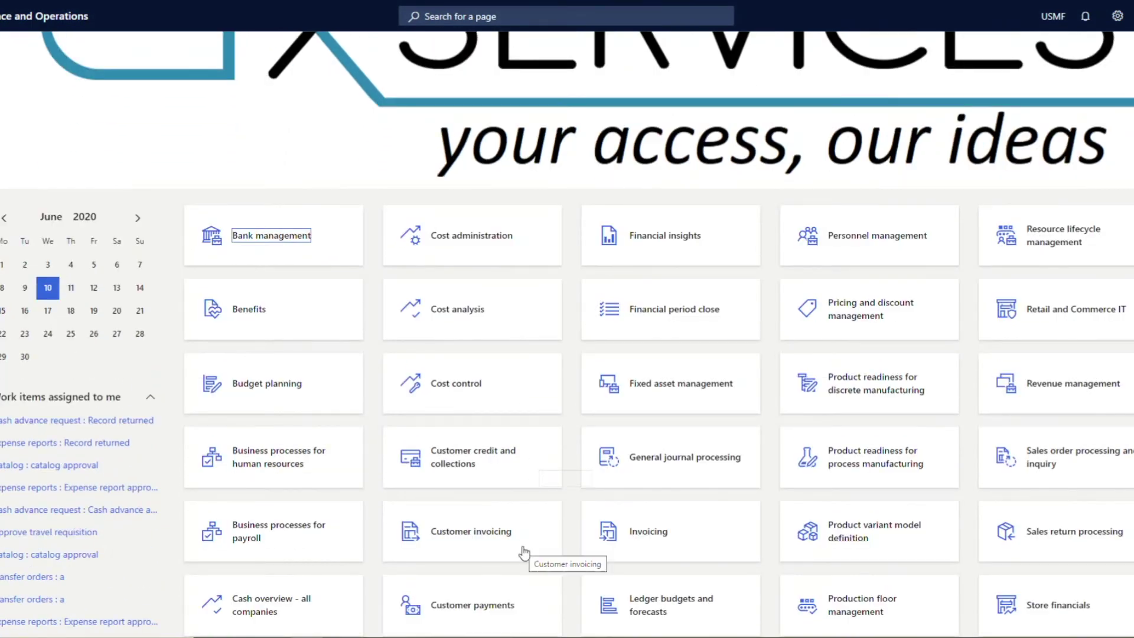
{"action": "left_click", "coordinate": [523, 552]}
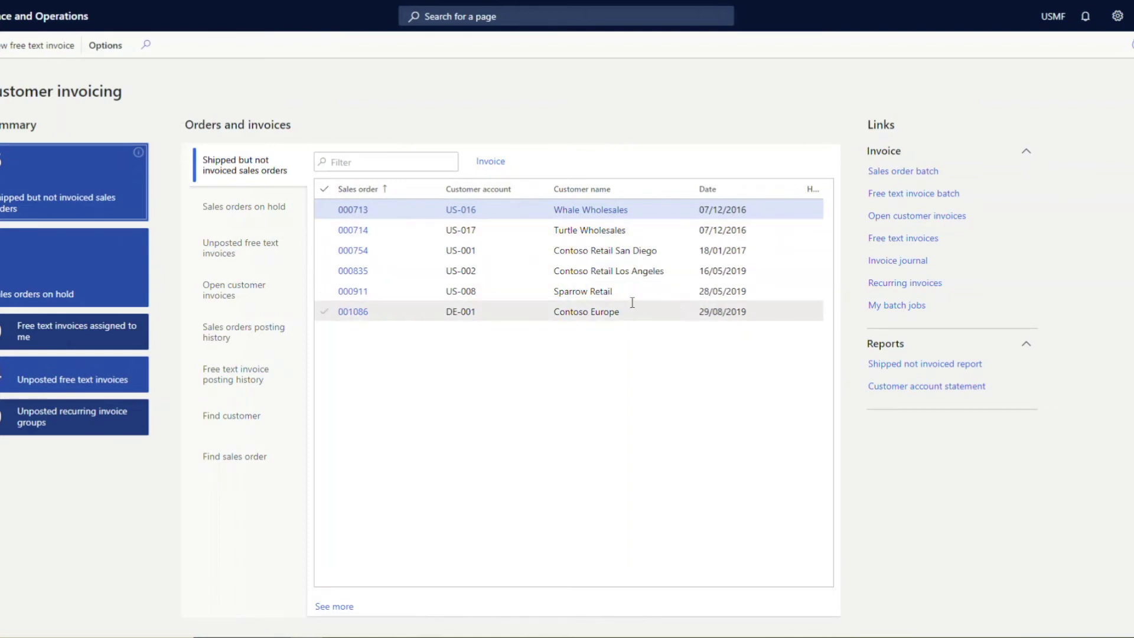
Step: Review the workspace's lists of held orders, unposted and open invoices and posting history, plus the customer and sales order searches
{"action": "left_click", "coordinate": [262, 208]}
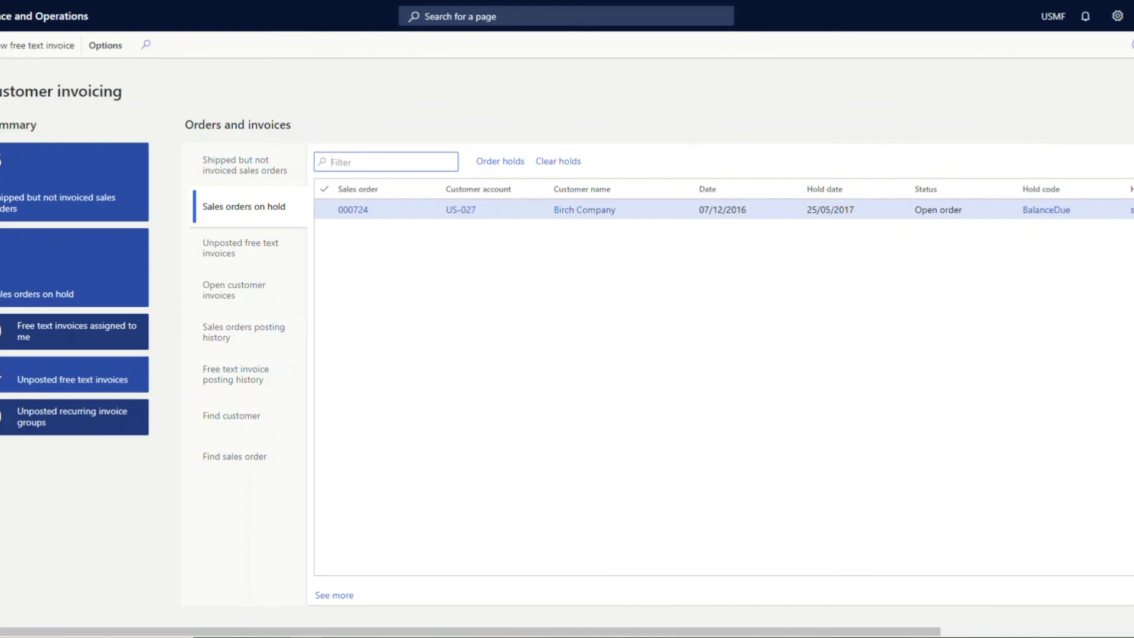
{"action": "left_click", "coordinate": [258, 263]}
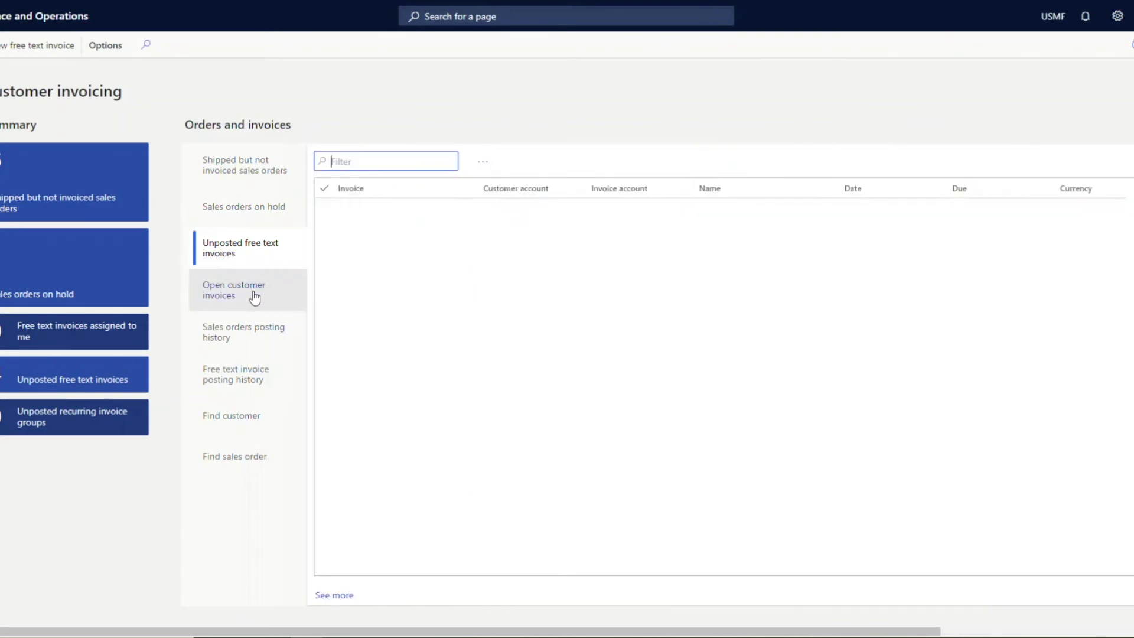
{"action": "left_click", "coordinate": [255, 297]}
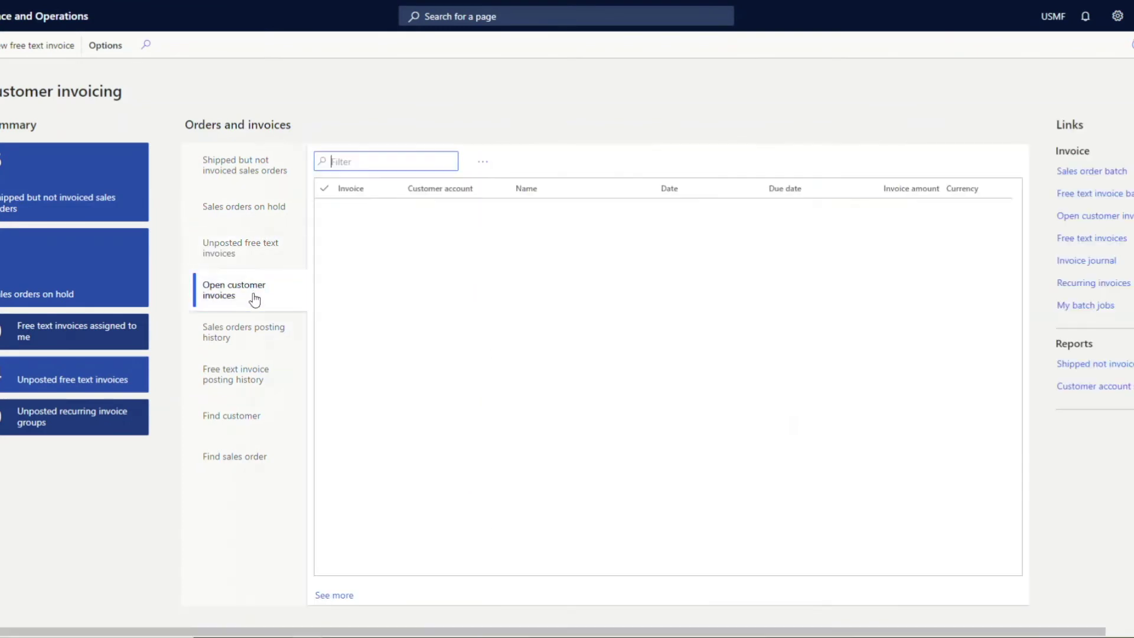
{"action": "left_click", "coordinate": [253, 338]}
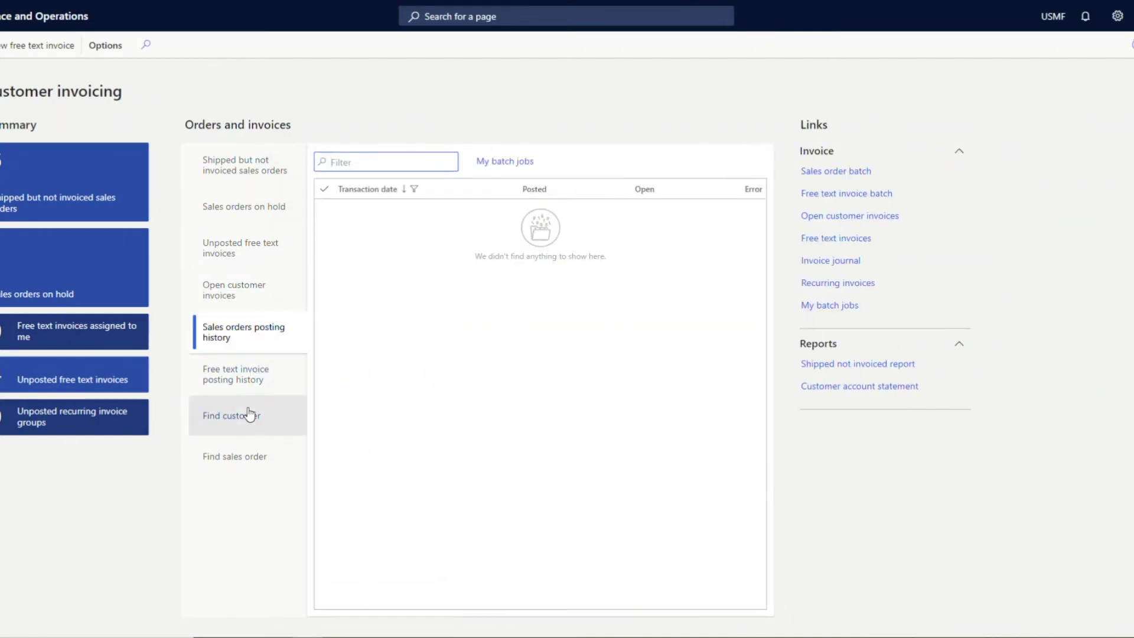
{"action": "left_click", "coordinate": [219, 378]}
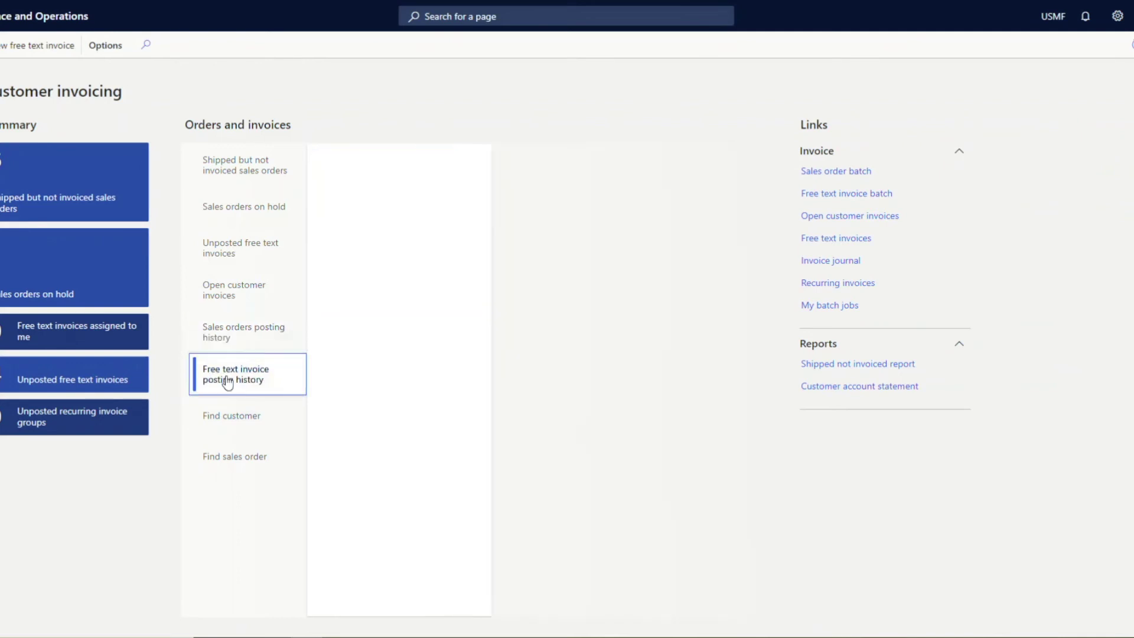
{"action": "left_click", "coordinate": [228, 416]}
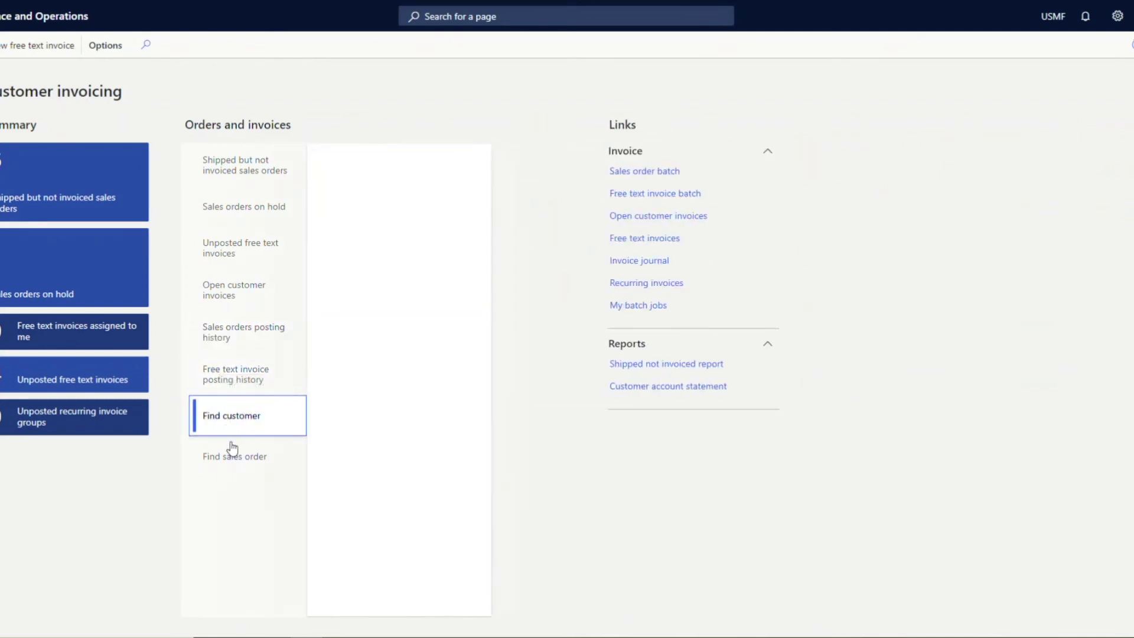
{"action": "left_click", "coordinate": [229, 470]}
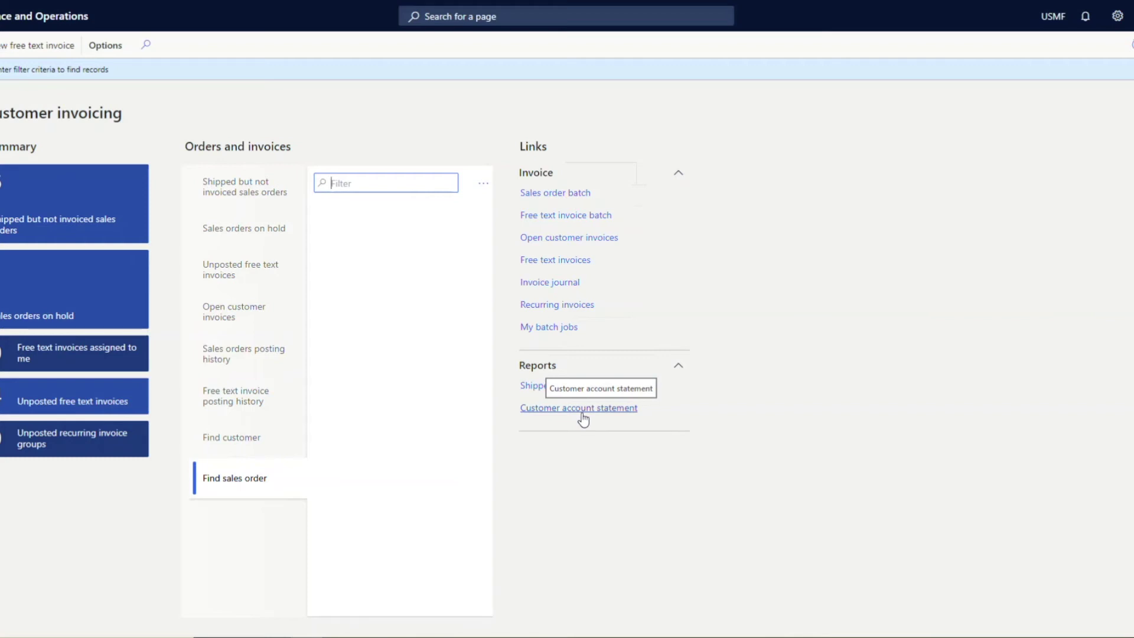
Step: Open the unposted free text invoice for Contoso Retail San Diego and examine its header, payment details and Office supplies line
{"action": "left_click", "coordinate": [115, 400]}
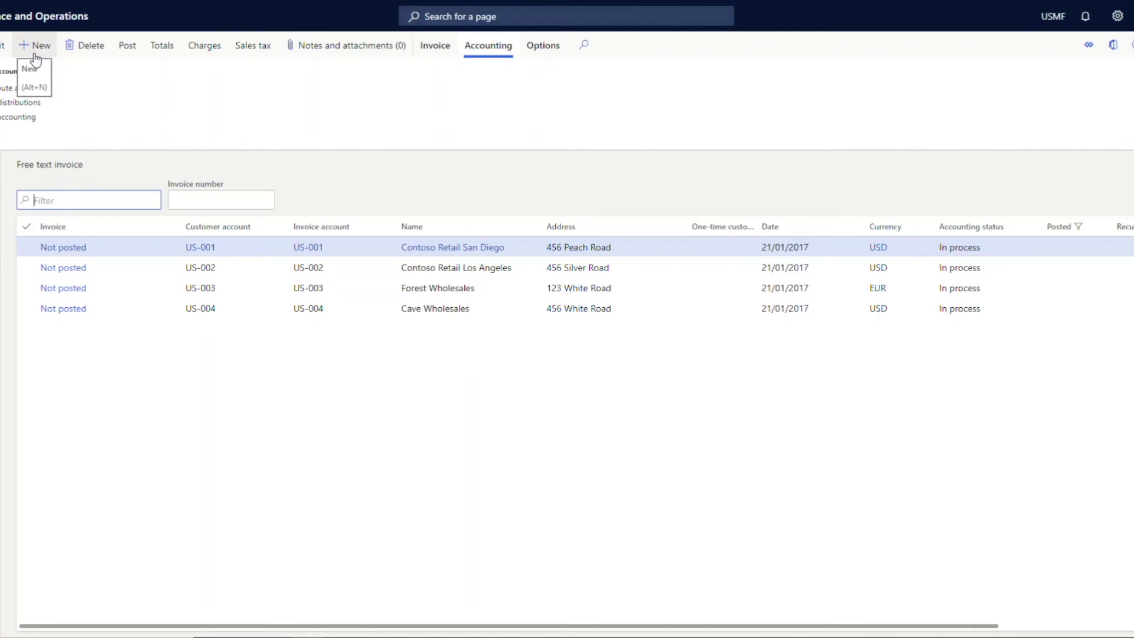
{"action": "left_click", "coordinate": [69, 251]}
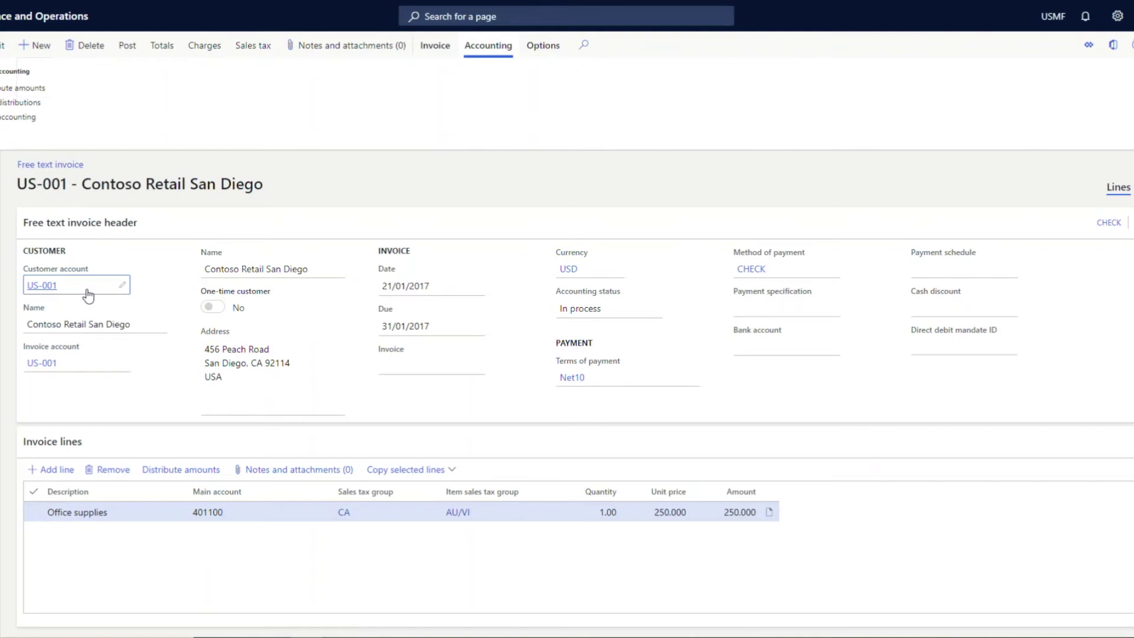
{"action": "mouse_move", "coordinate": [79, 358]}
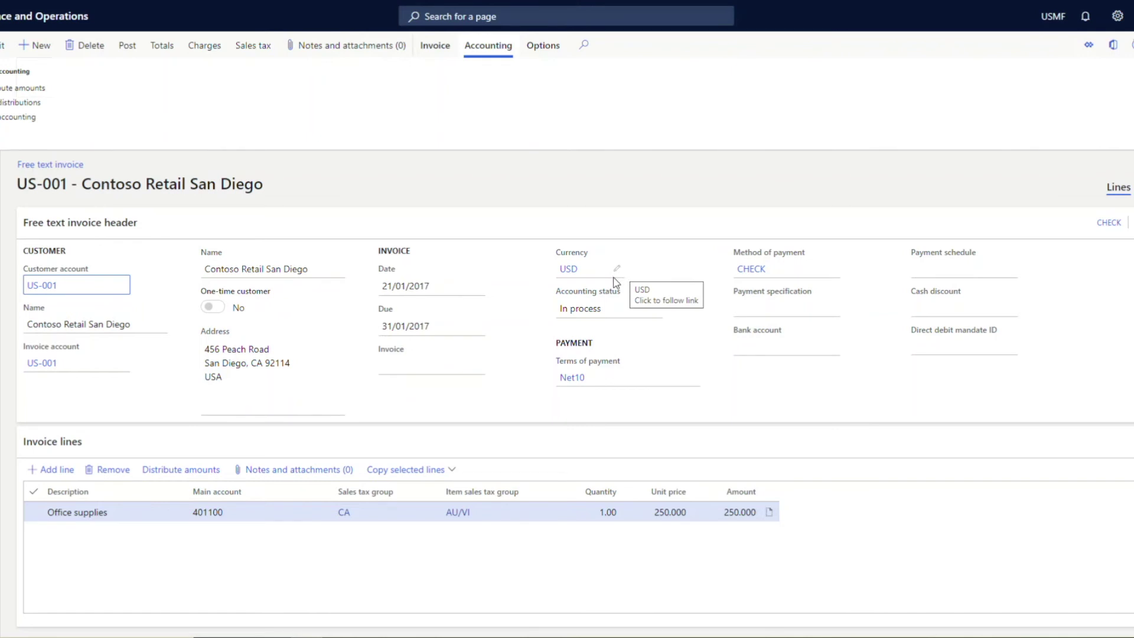
{"action": "mouse_move", "coordinate": [647, 384]}
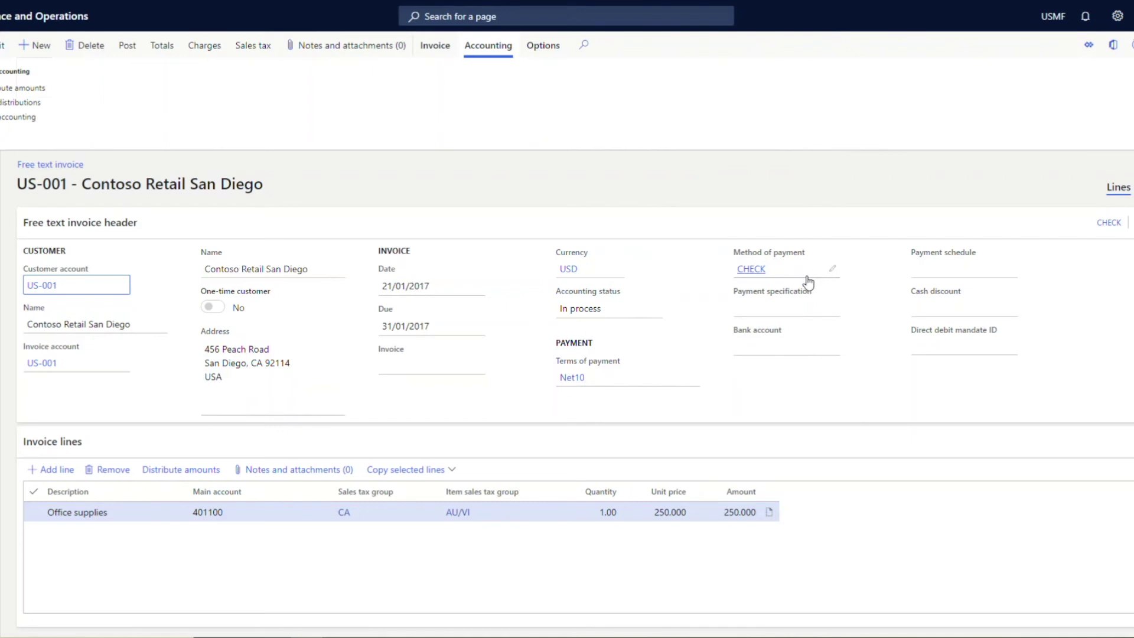
{"action": "mouse_move", "coordinate": [807, 283]}
{"action": "left_click_drag", "start_coordinate": [120, 511], "coordinate": [40, 515]}
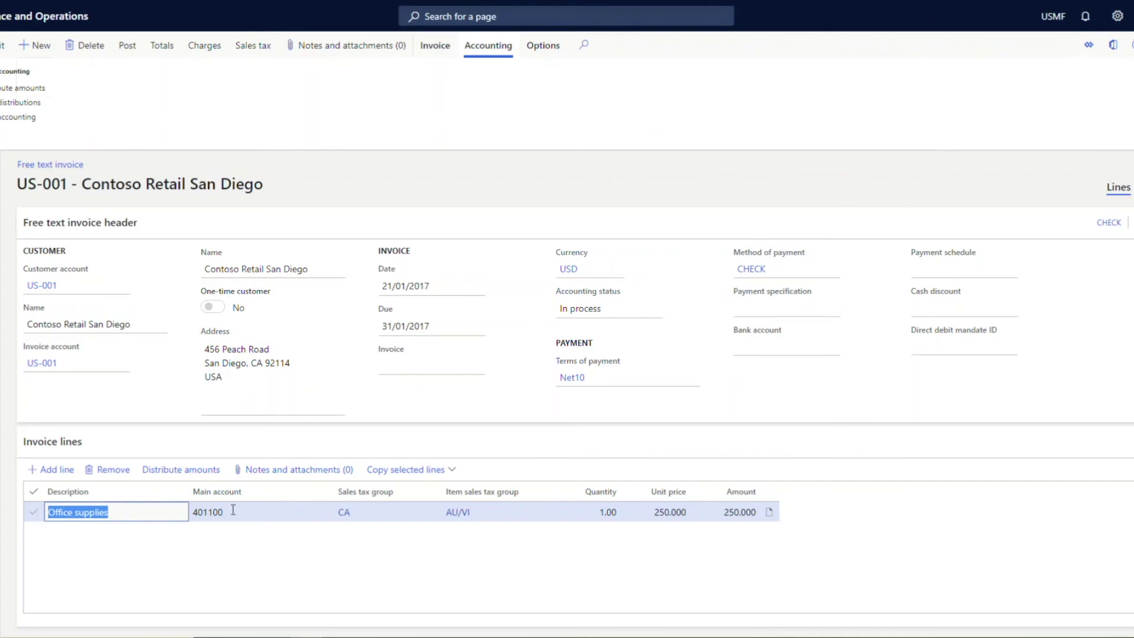
{"action": "mouse_move", "coordinate": [261, 511]}
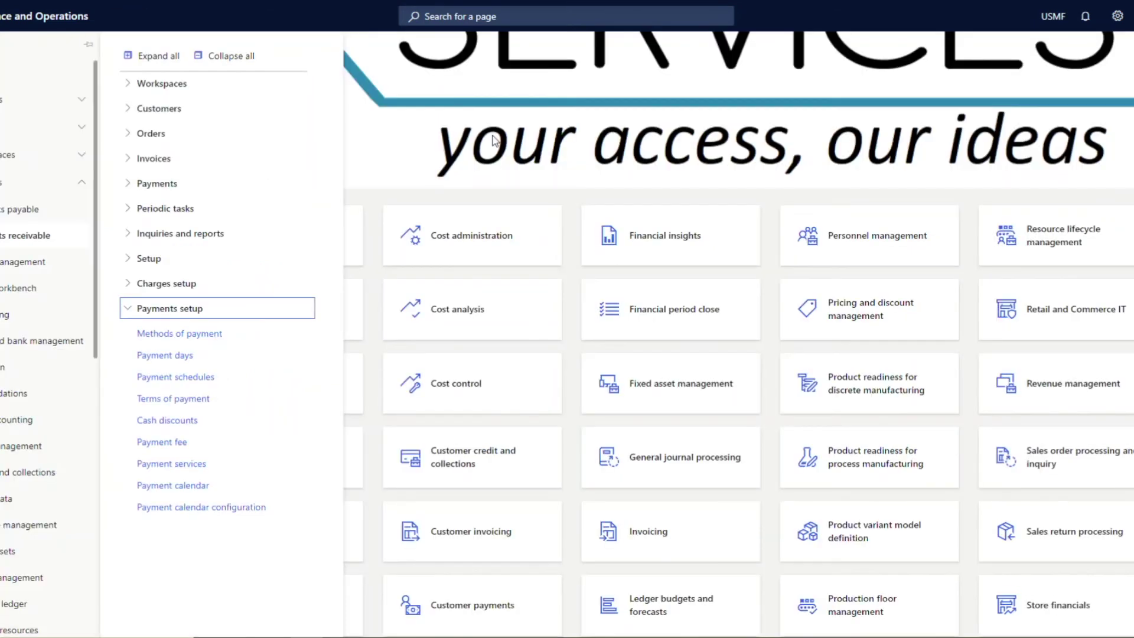
Step: Open the customer terms of payment and examine the Cash term's payment method and cash ledger account
{"action": "left_click", "coordinate": [180, 399]}
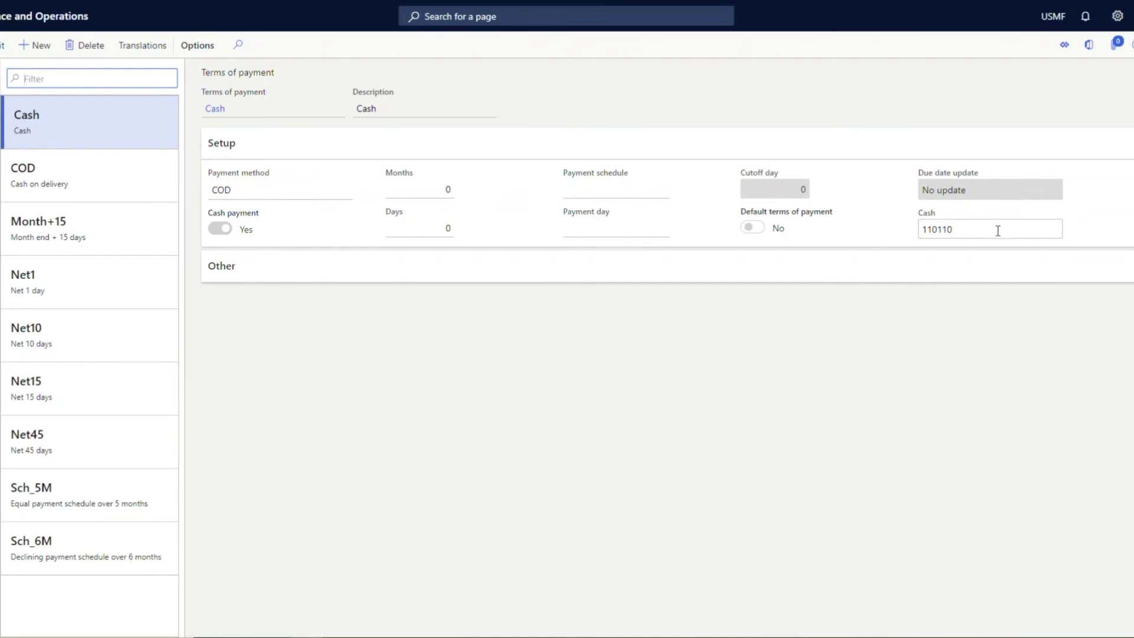
{"action": "mouse_move", "coordinate": [998, 230]}
{"action": "mouse_move", "coordinate": [990, 236]}
{"action": "left_click_drag", "start_coordinate": [952, 230], "coordinate": [917, 234]}
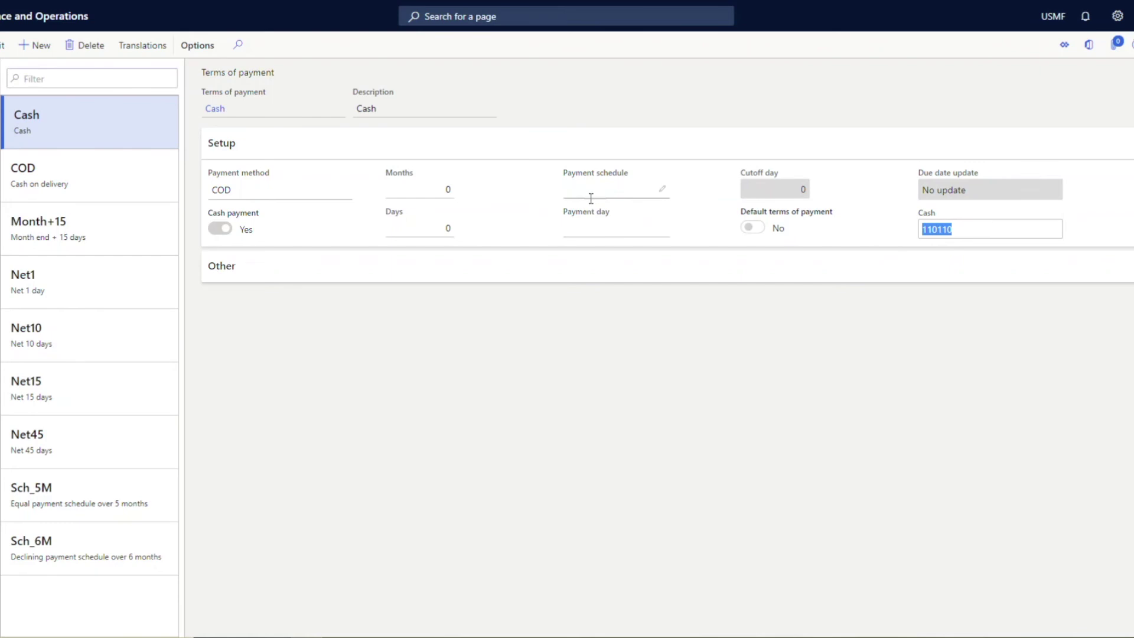
Step: Review the setup of the Net1, Net10, Net15 and Net45 terms of payment
{"action": "left_click", "coordinate": [97, 267]}
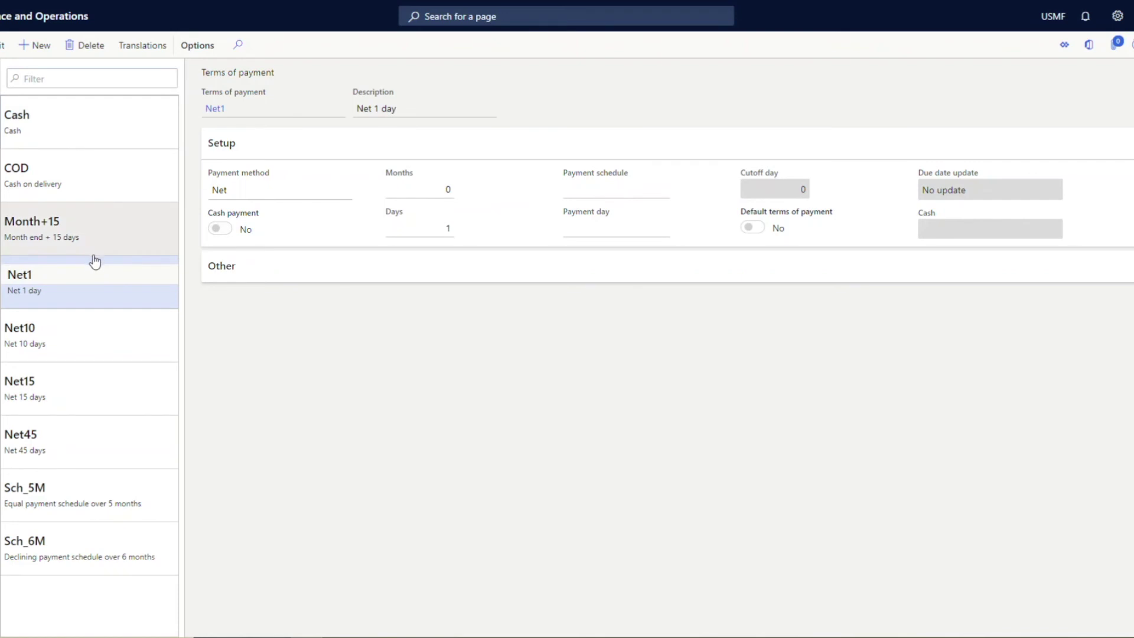
{"action": "left_click", "coordinate": [73, 323]}
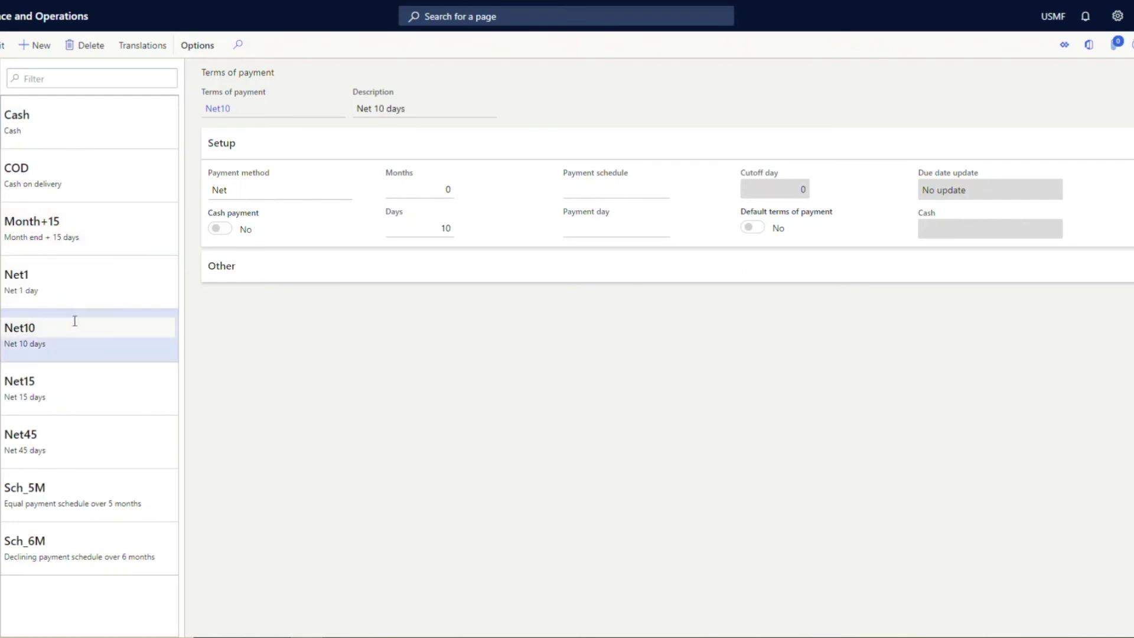
{"action": "left_click", "coordinate": [75, 383]}
{"action": "left_click", "coordinate": [66, 438]}
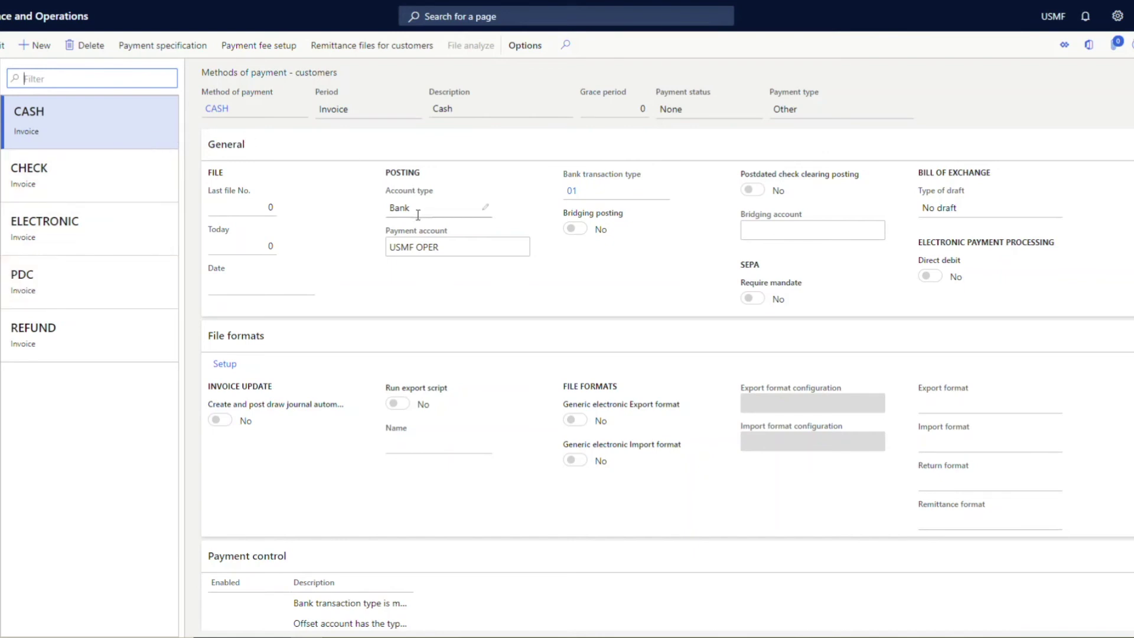
Step: Examine the posting account type and payment account of the CASH and CHECK methods of payment
{"action": "mouse_move", "coordinate": [418, 215]}
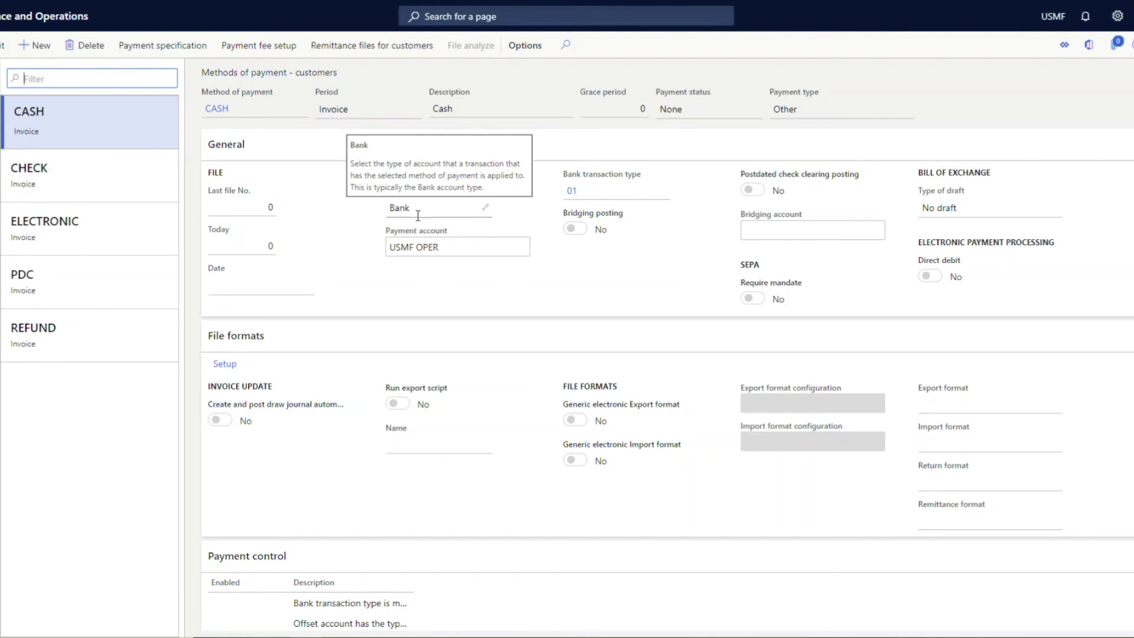
{"action": "left_click_drag", "start_coordinate": [440, 248], "coordinate": [412, 251]}
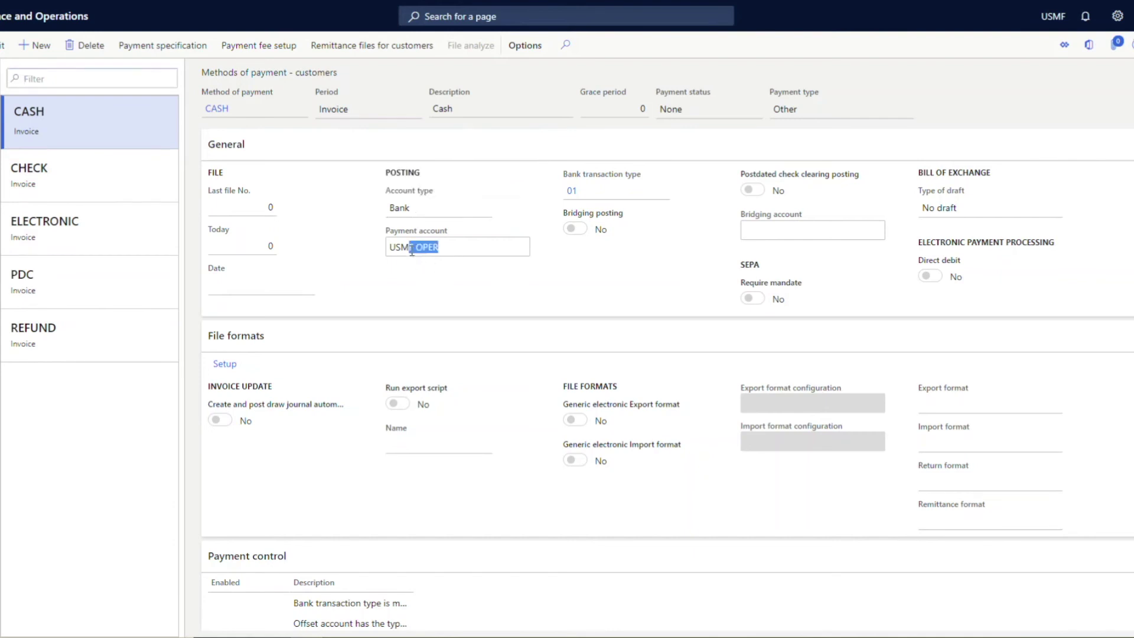
{"action": "left_click", "coordinate": [76, 186]}
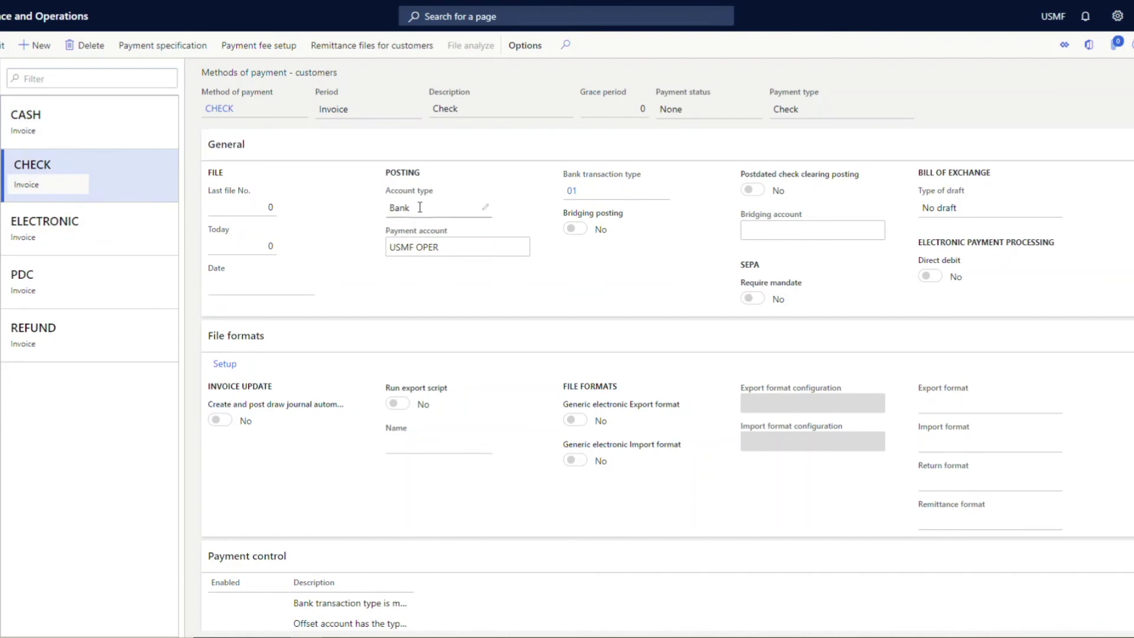
{"action": "mouse_move", "coordinate": [428, 207]}
Step: Examine the PDC method of payment's bridging posting and payment control rules, widening the rule description column
{"action": "left_click", "coordinate": [113, 270]}
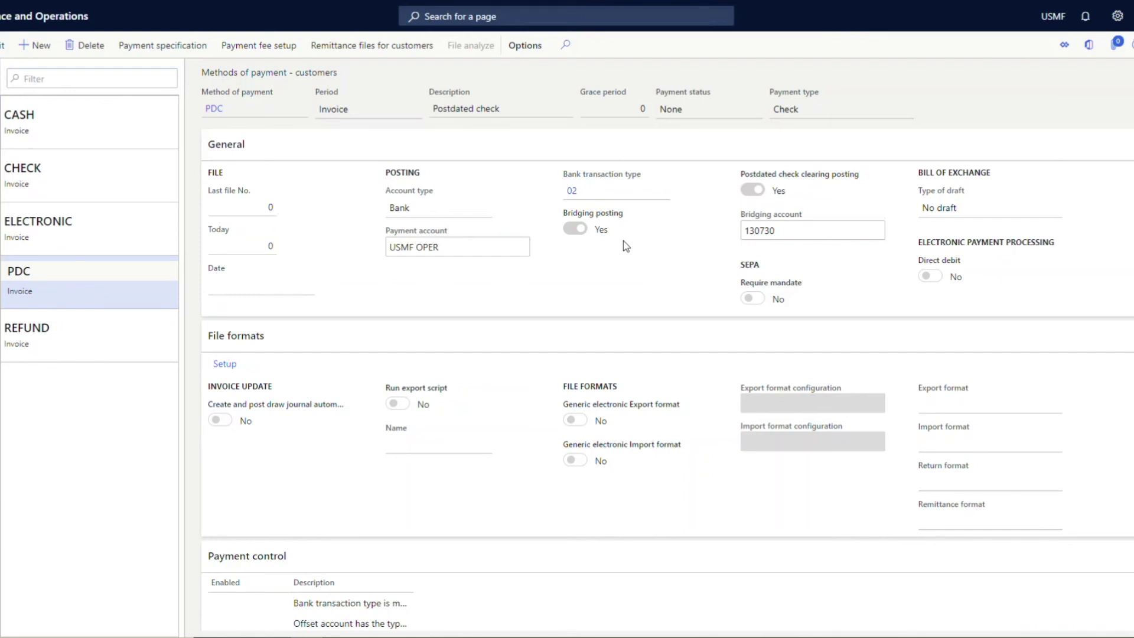
{"action": "scroll", "coordinate": [617, 247], "scroll_direction": "down", "scroll_amount": 3}
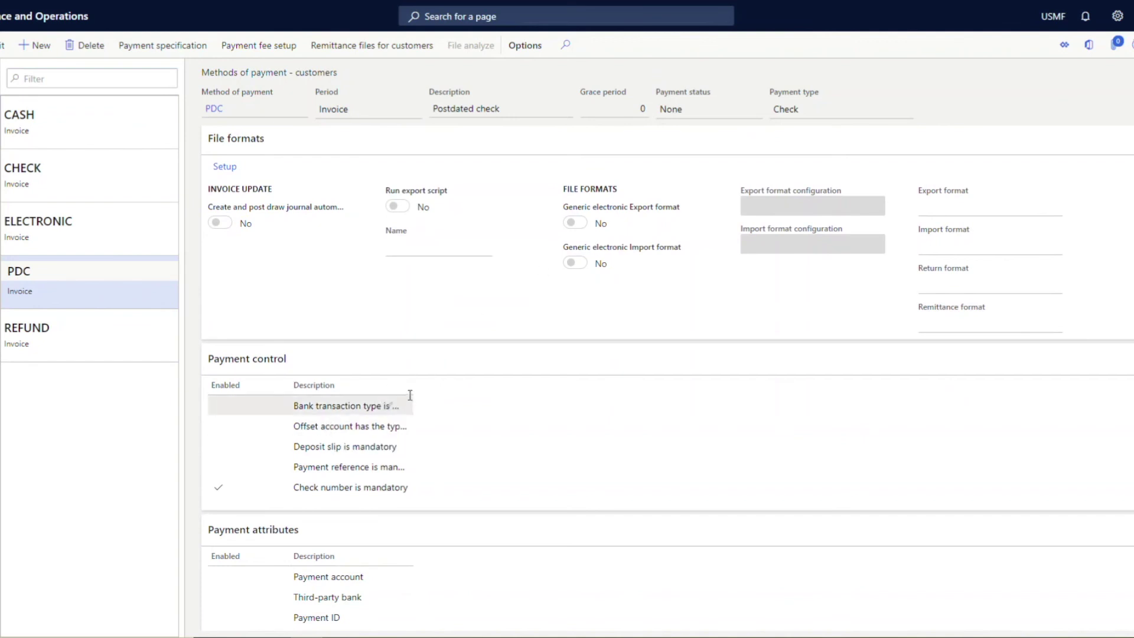
{"action": "left_click_drag", "start_coordinate": [412, 387], "coordinate": [598, 386]}
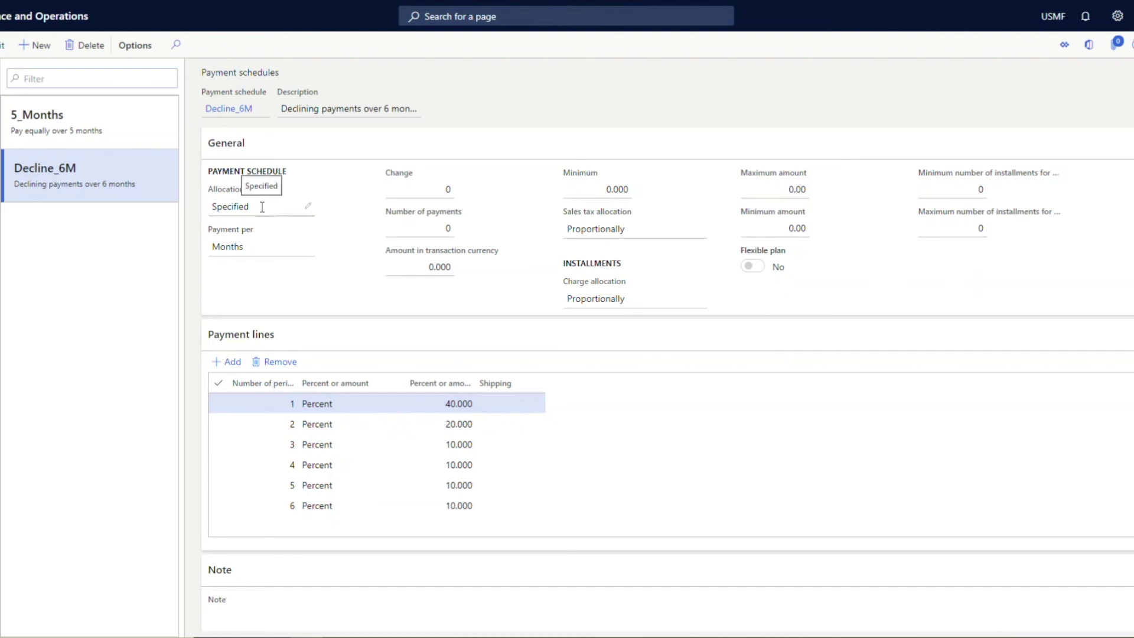
Step: Make the Decline_6M payment schedule editable and view the available Allocation and Payment per options without changing them
{"action": "key", "text": "F2"}
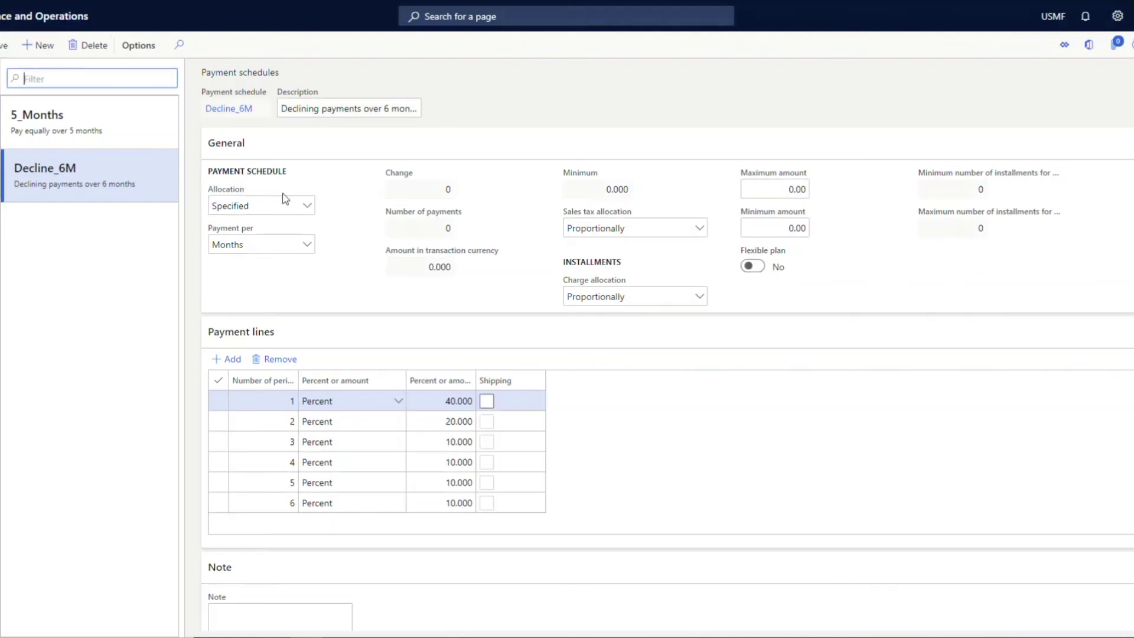
{"action": "left_click", "coordinate": [288, 202]}
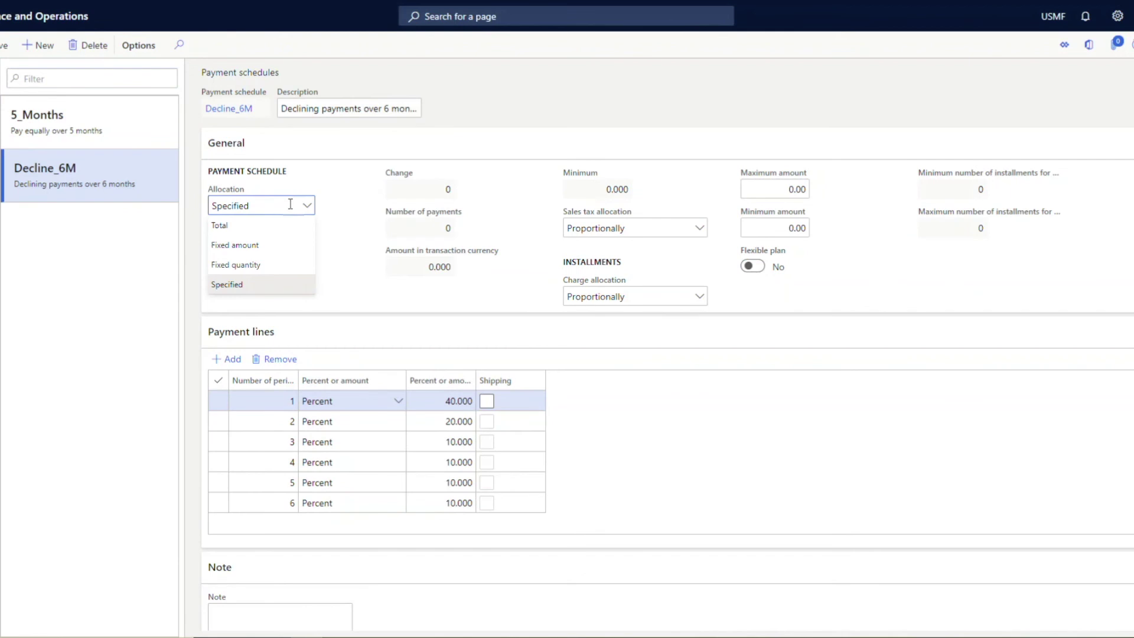
{"action": "left_click", "coordinate": [358, 246]}
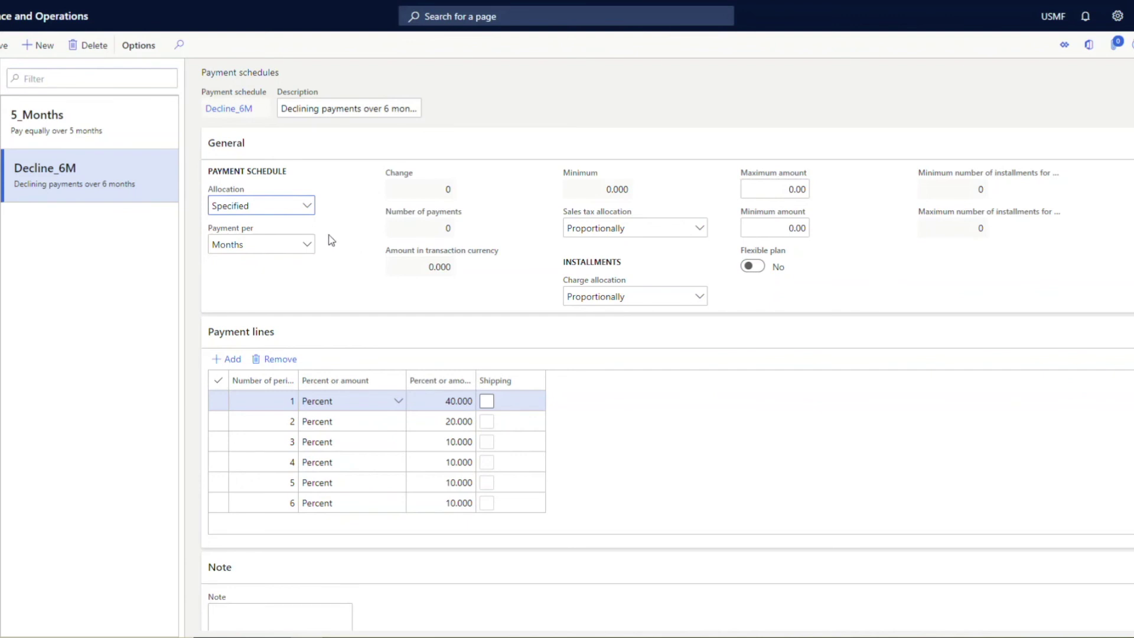
{"action": "left_click", "coordinate": [300, 245]}
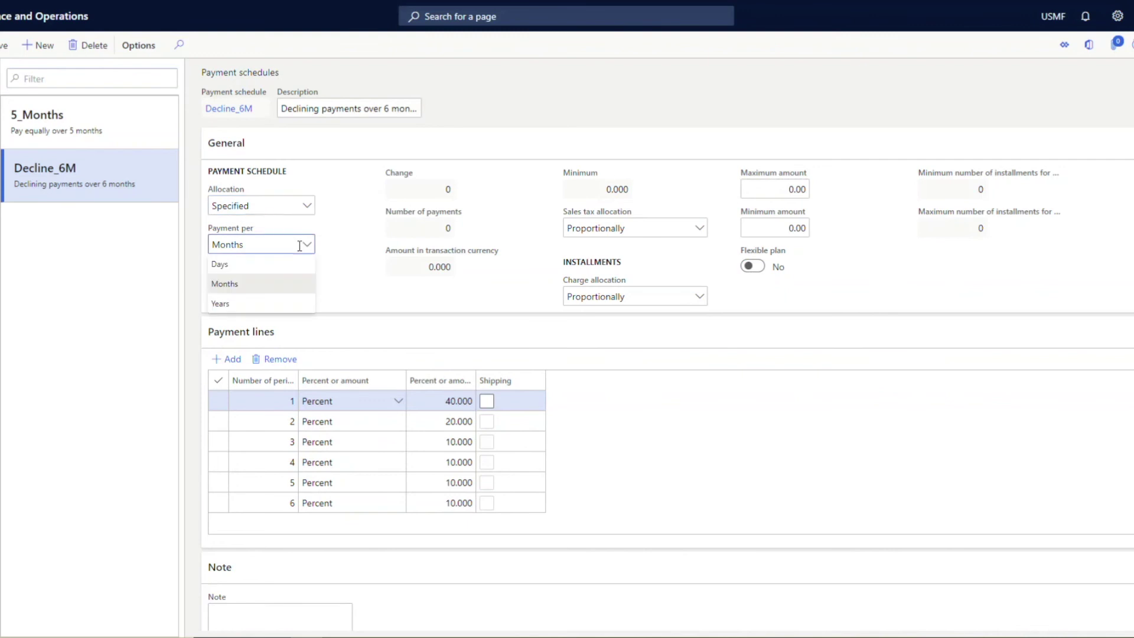
{"action": "left_click", "coordinate": [359, 257]}
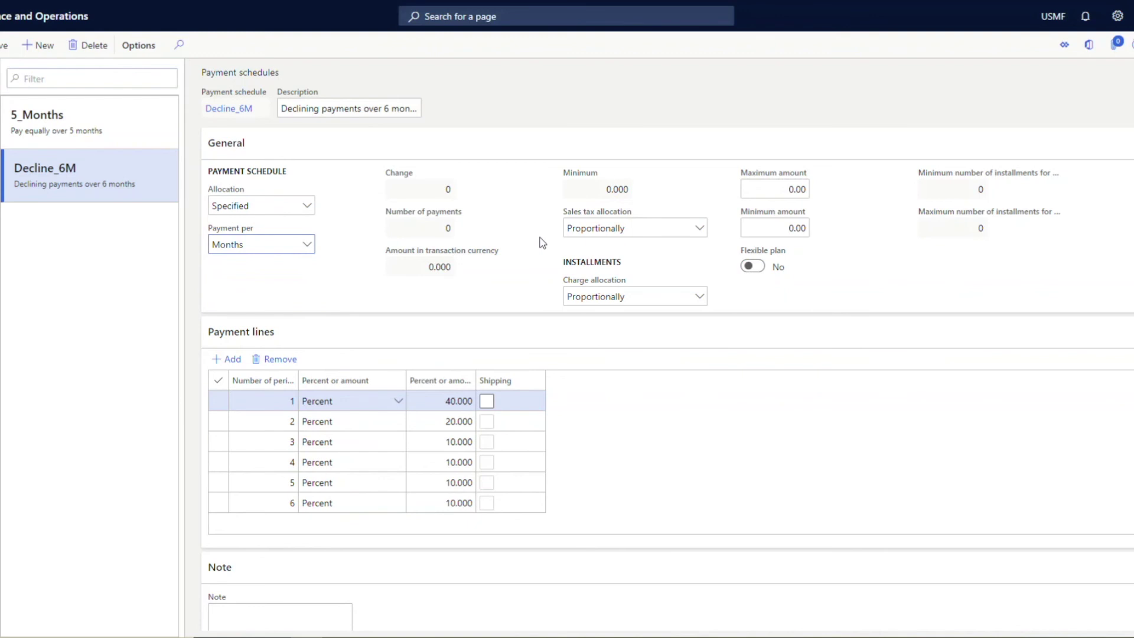
Step: View the Decline_6M schedule's sales tax allocation options, and widen the period number column to read its payment lines
{"action": "left_click", "coordinate": [592, 231]}
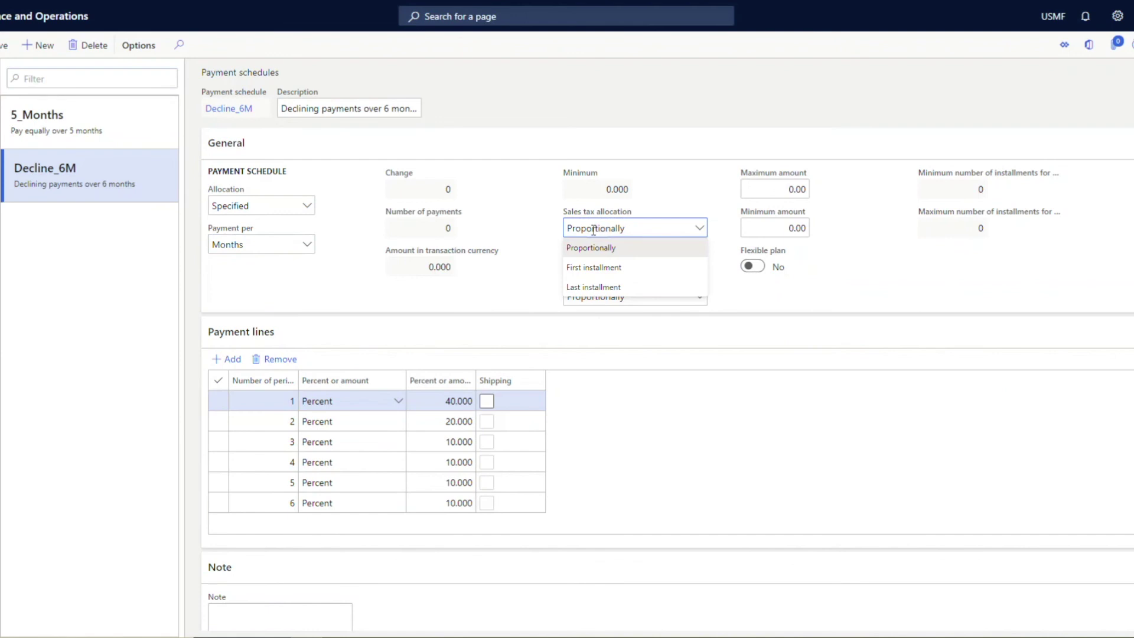
{"action": "left_click", "coordinate": [529, 238]}
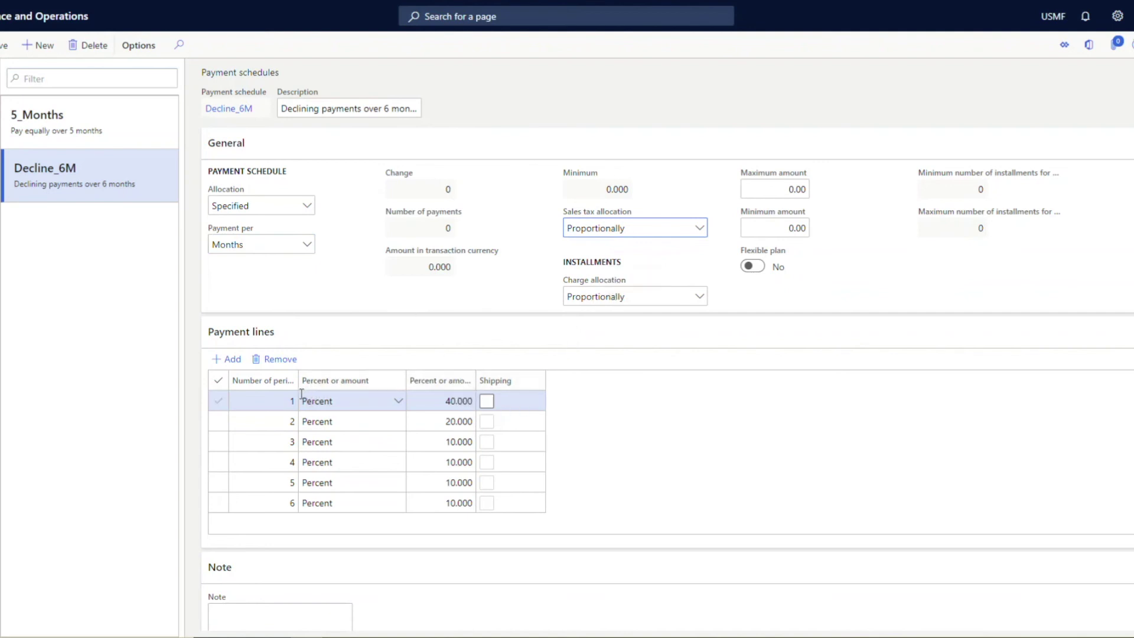
{"action": "left_click_drag", "start_coordinate": [298, 382], "coordinate": [348, 383]}
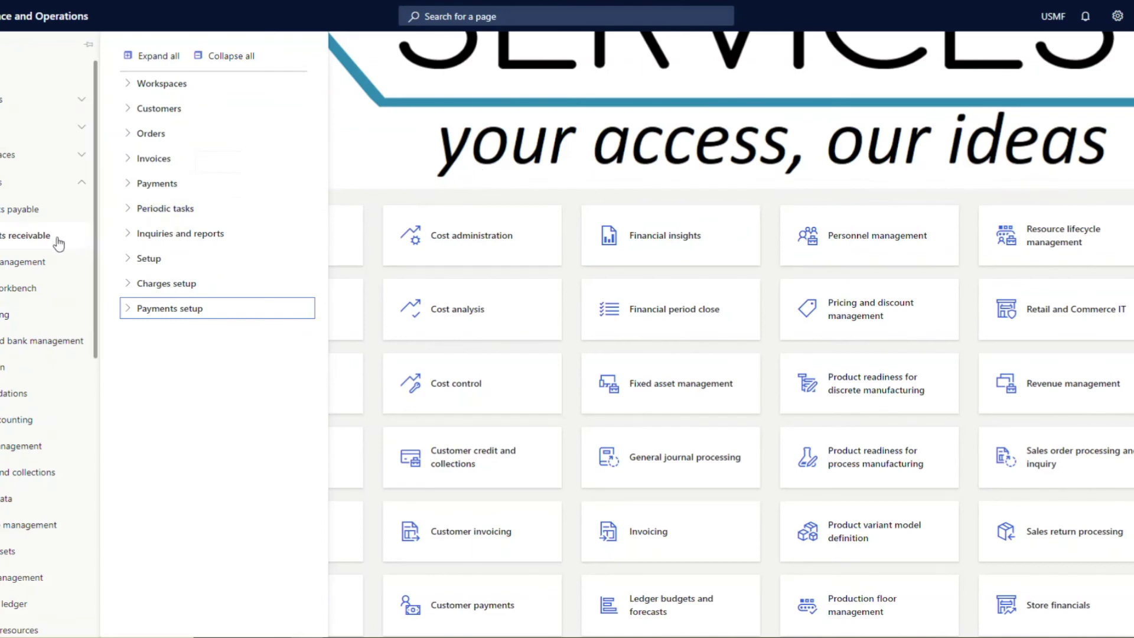
Step: Open the Customer payments workspace and review its past due invoices, unsettled payments and transaction search
{"action": "left_click", "coordinate": [164, 185]}
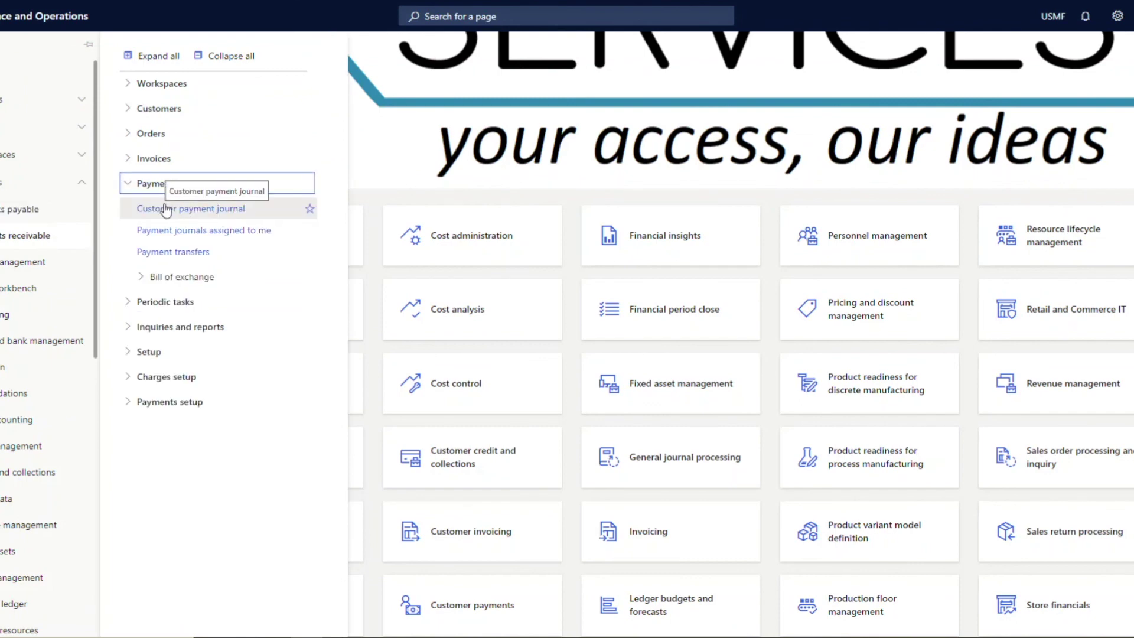
{"action": "left_click", "coordinate": [522, 133]}
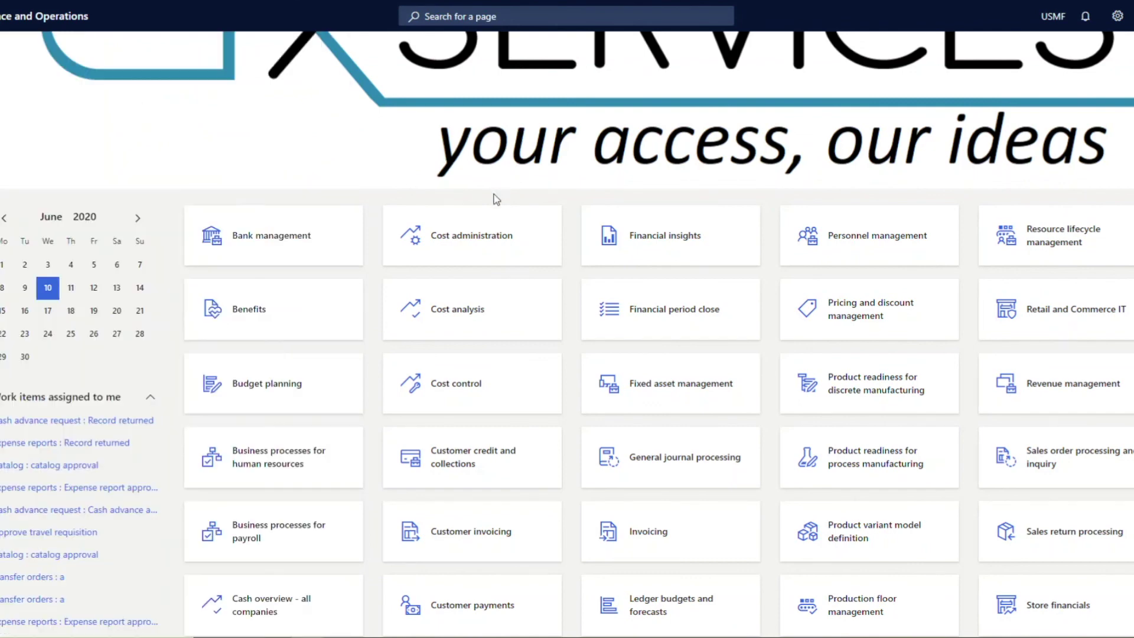
{"action": "left_click", "coordinate": [459, 617]}
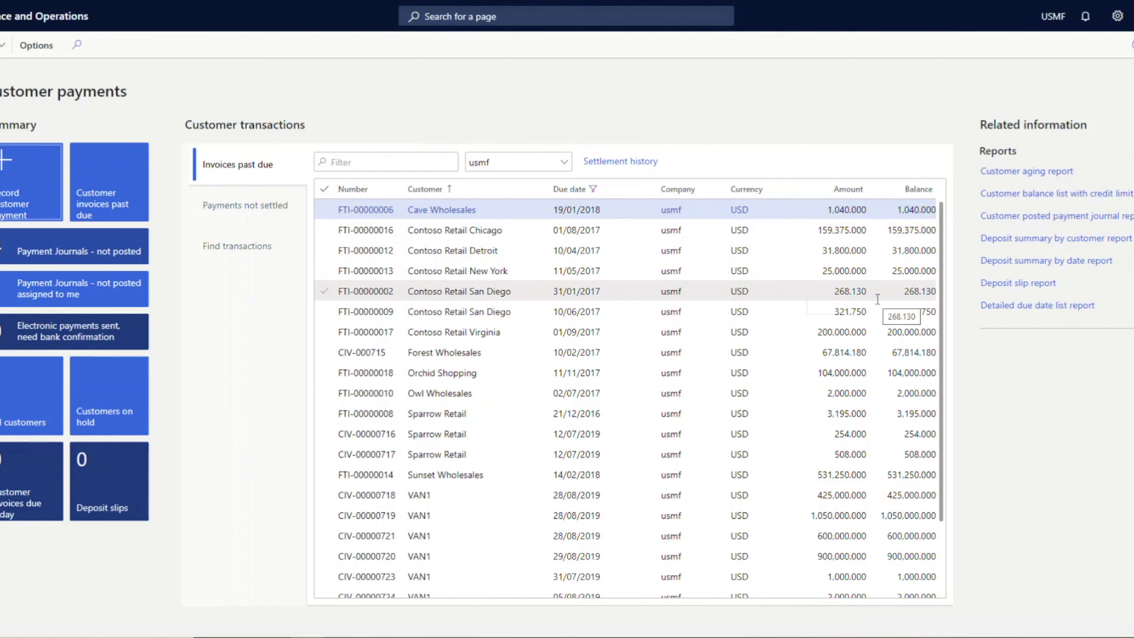
{"action": "left_click", "coordinate": [273, 208]}
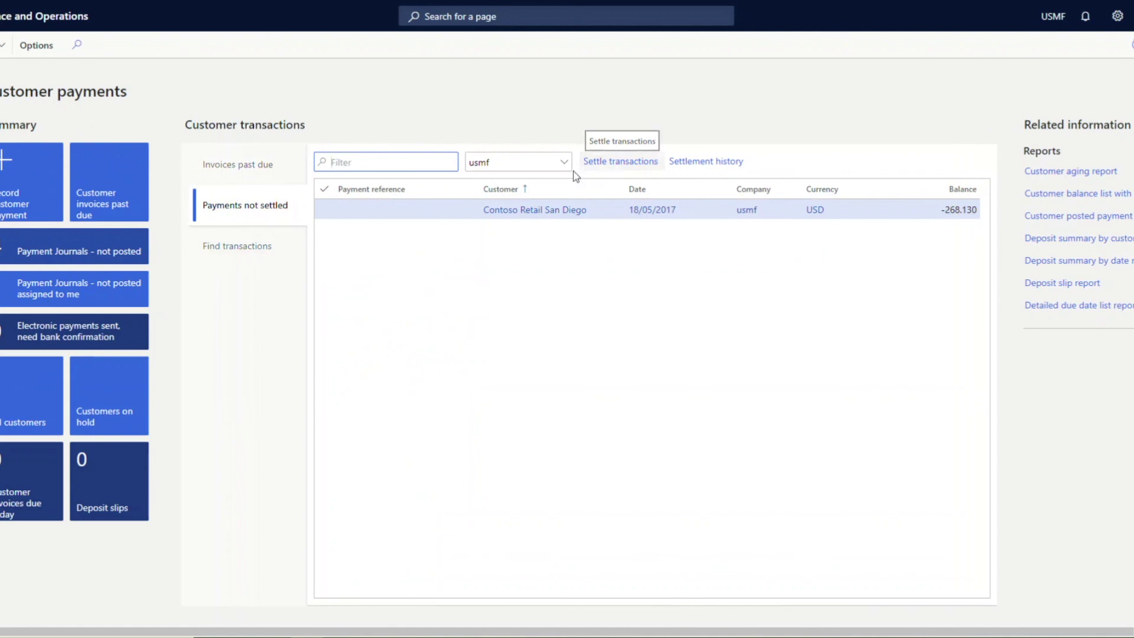
{"action": "left_click", "coordinate": [267, 252]}
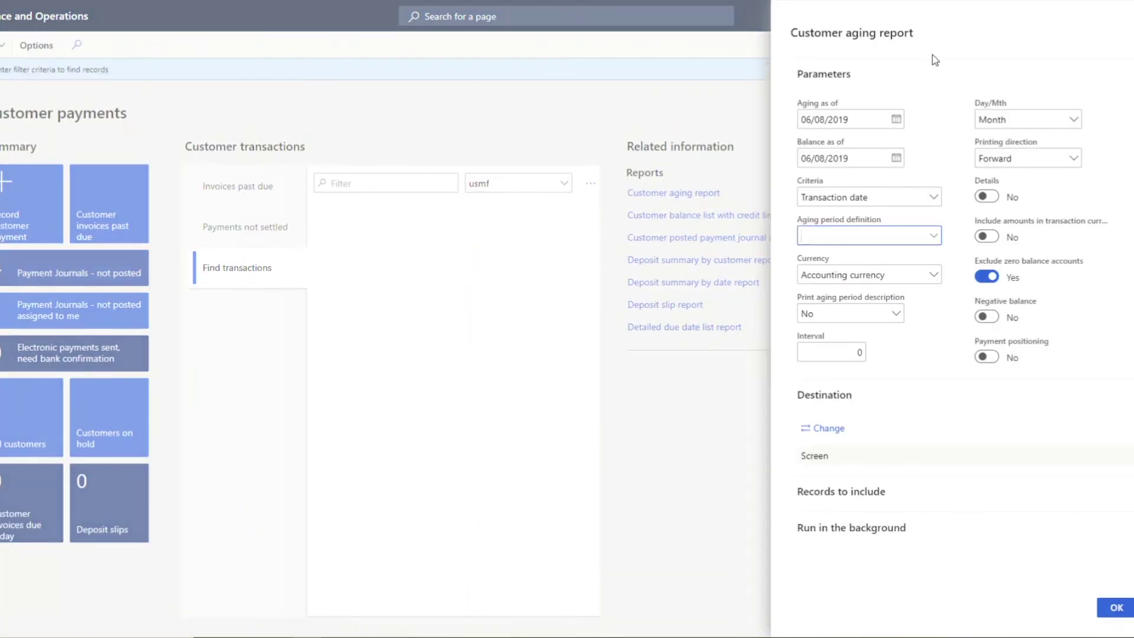
Step: View the available aging period definitions in the customer aging report parameters, and close the report without running it
{"action": "left_click", "coordinate": [932, 237]}
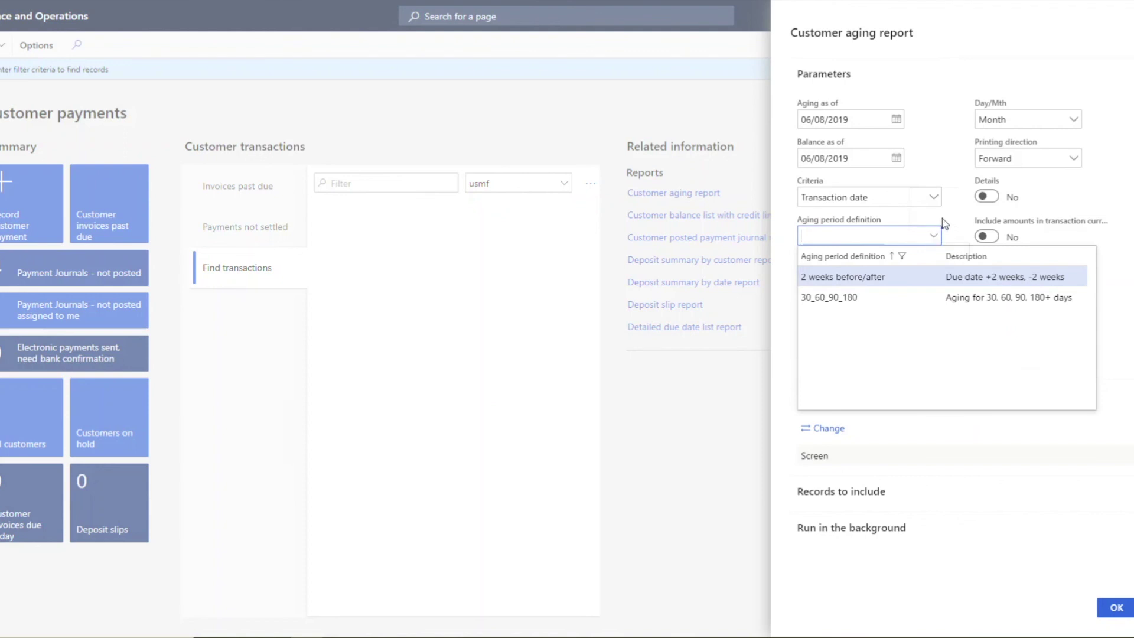
{"action": "left_click", "coordinate": [945, 218]}
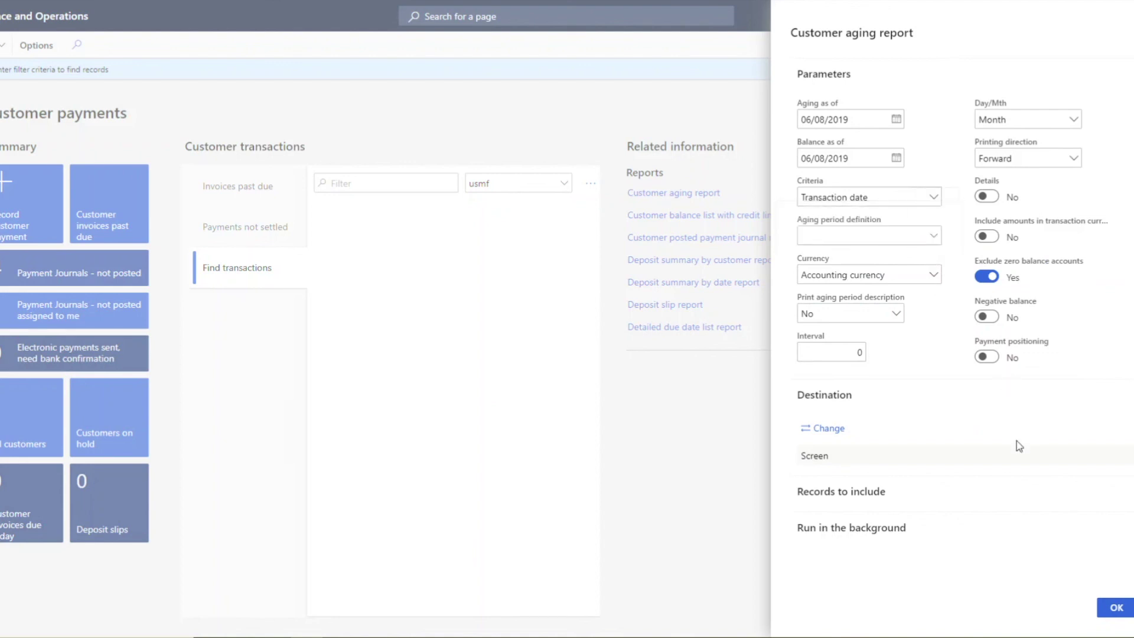
{"action": "key", "text": "Escape"}
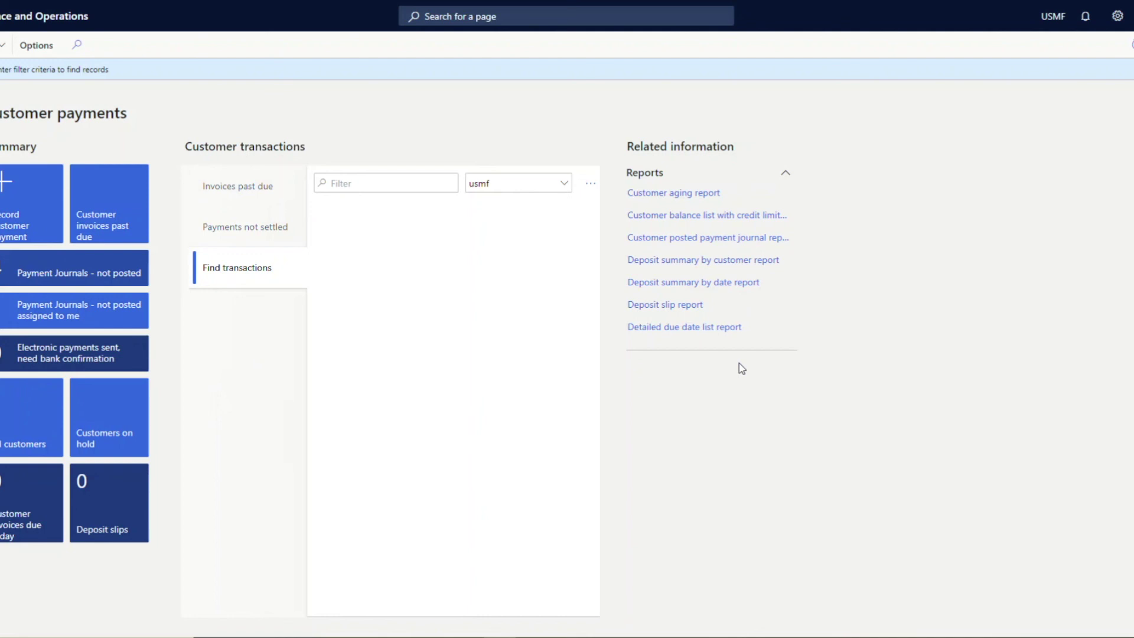
Step: Return to the Accounts receivable module's list of pages
{"action": "left_click", "coordinate": [22, 236]}
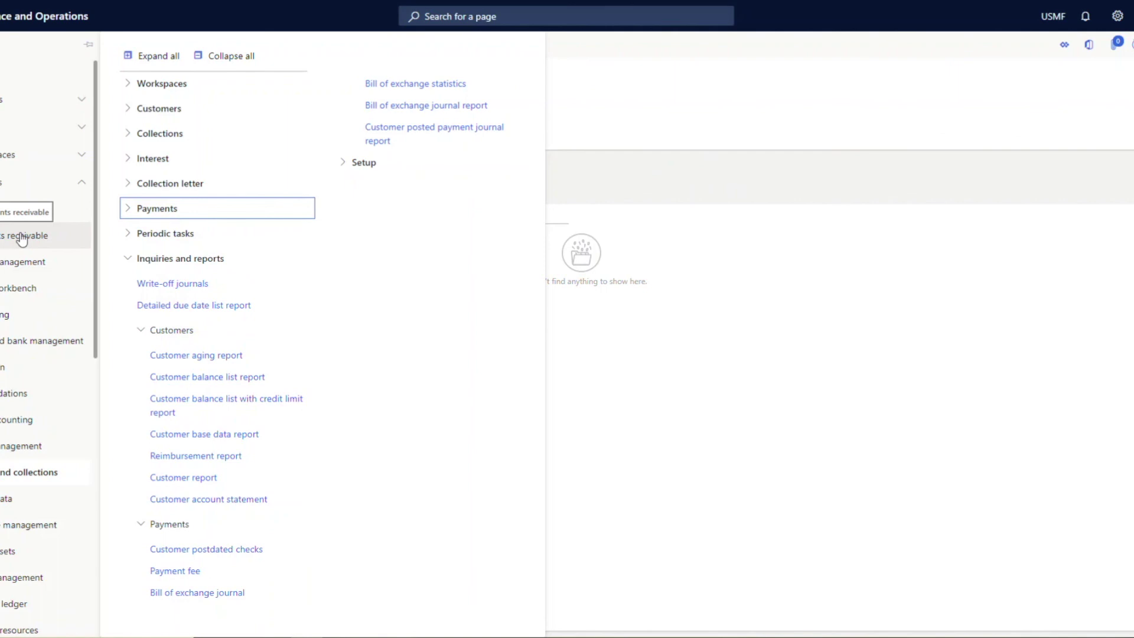